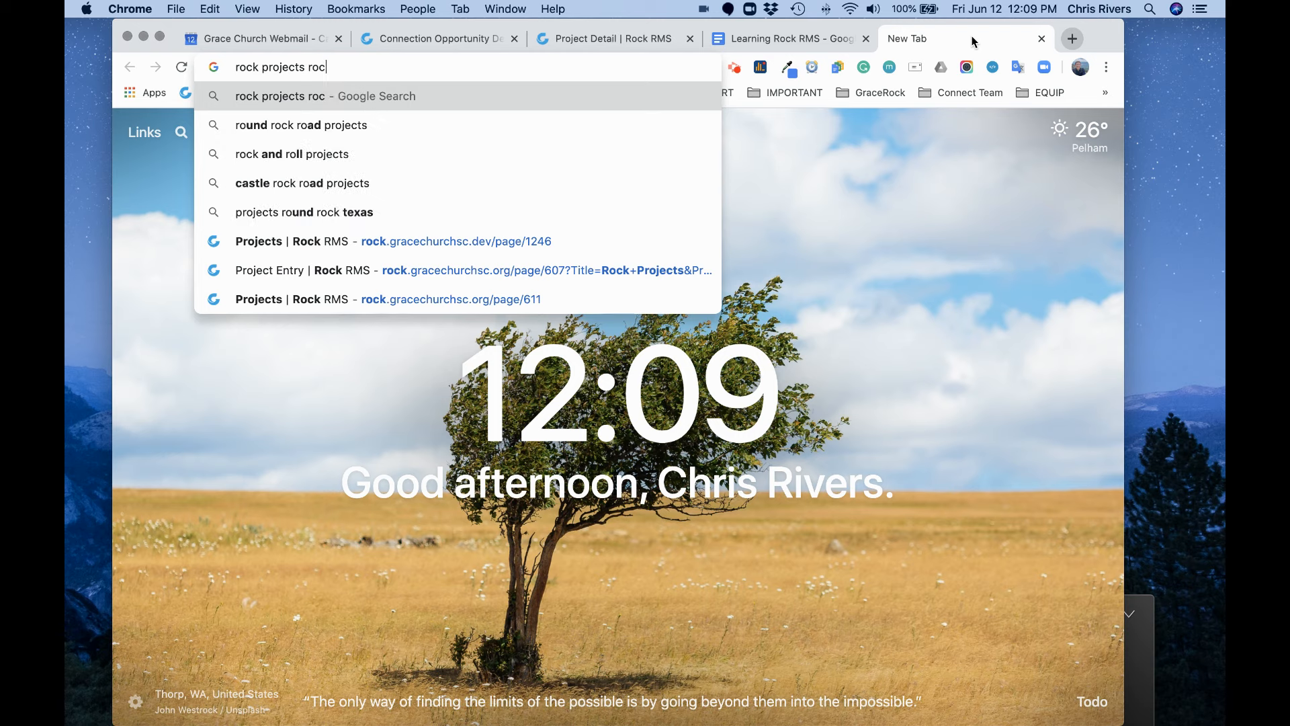
# Search the web for "rock projects rock rms" and open the Rock Shop page for the Project Management plugin
pyautogui.press('Return')
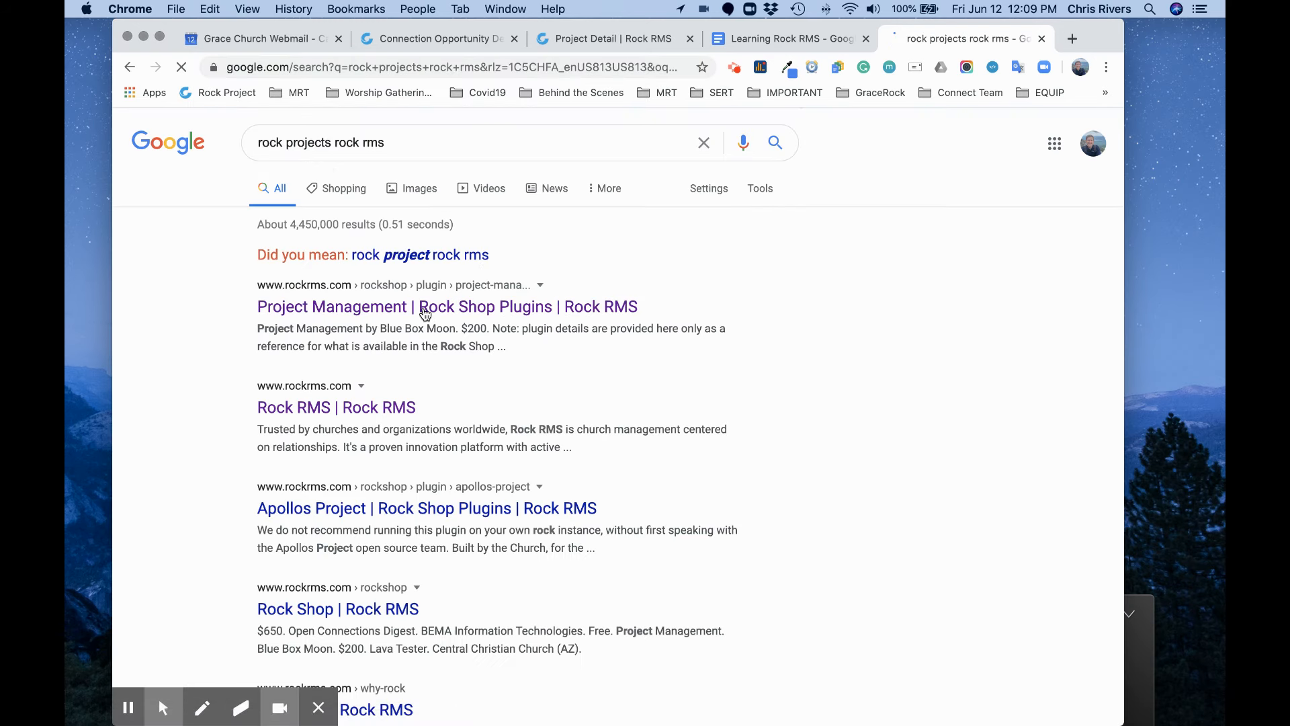
pyautogui.click(425, 313)
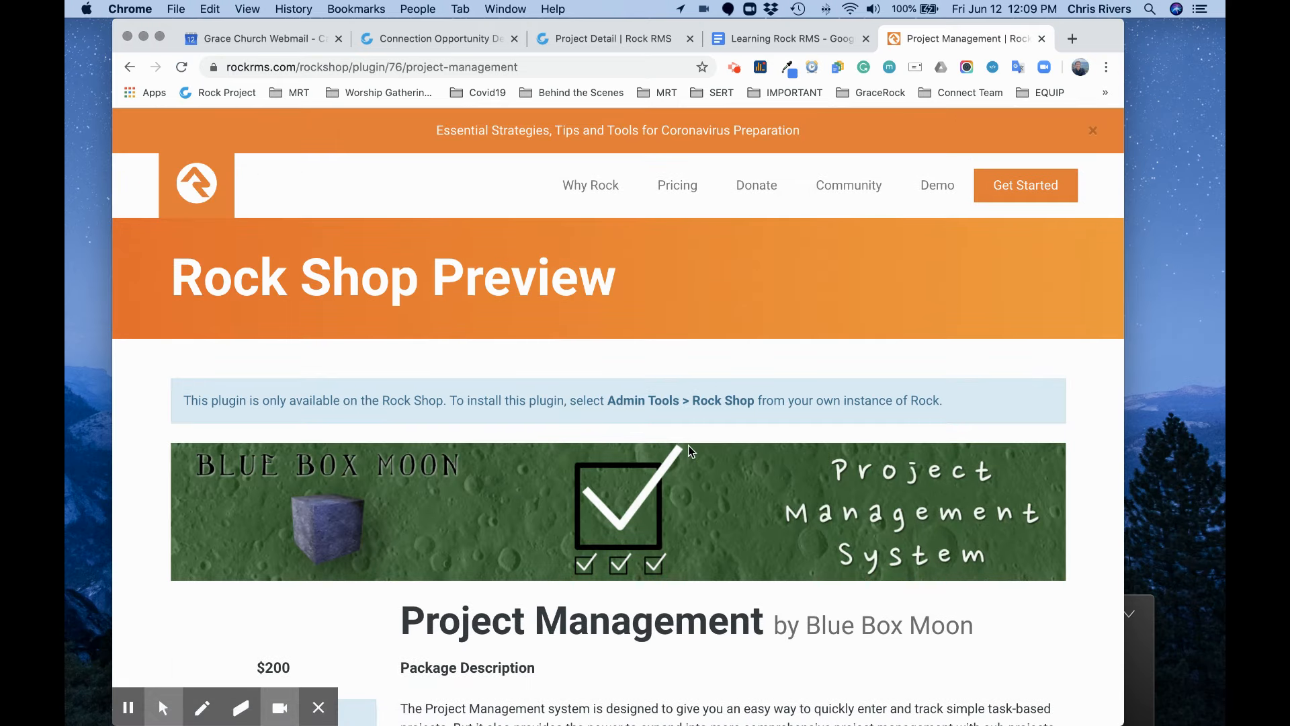
# Go back to the church's Rock site and open the Rock Request project entry form from the home dashboard
pyautogui.click(630, 41)
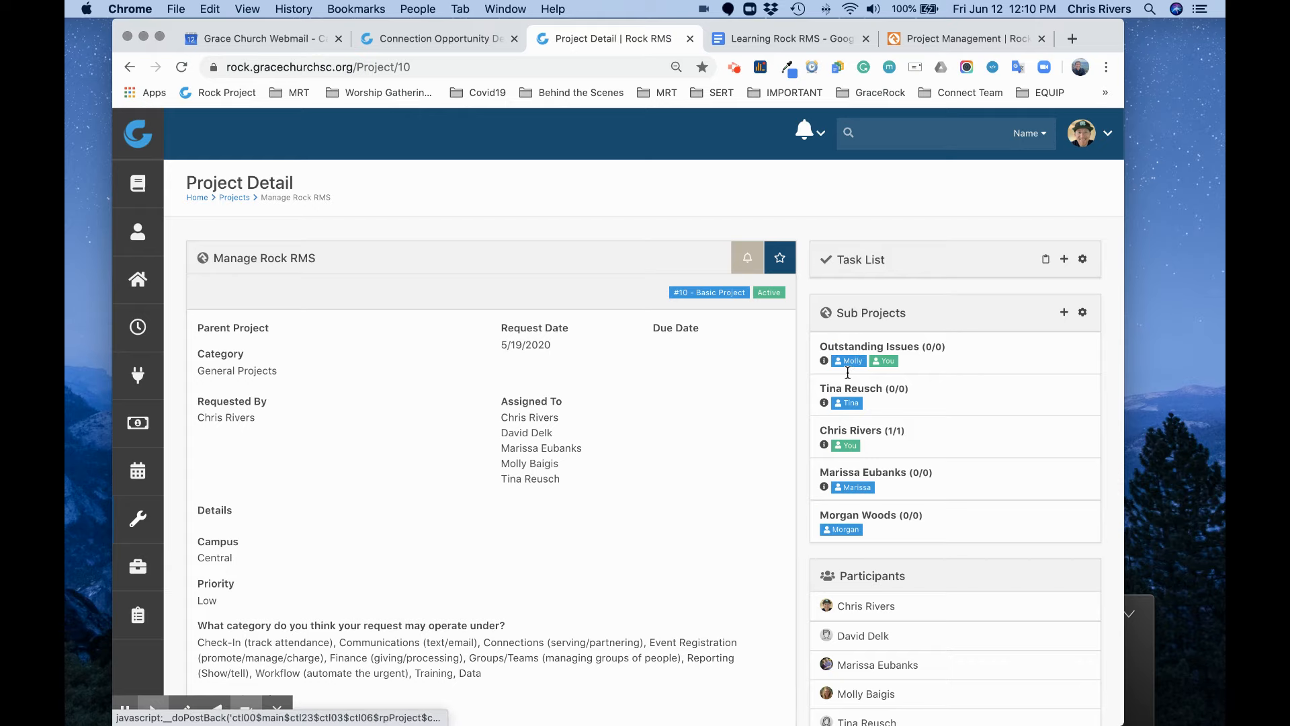
pyautogui.click(135, 140)
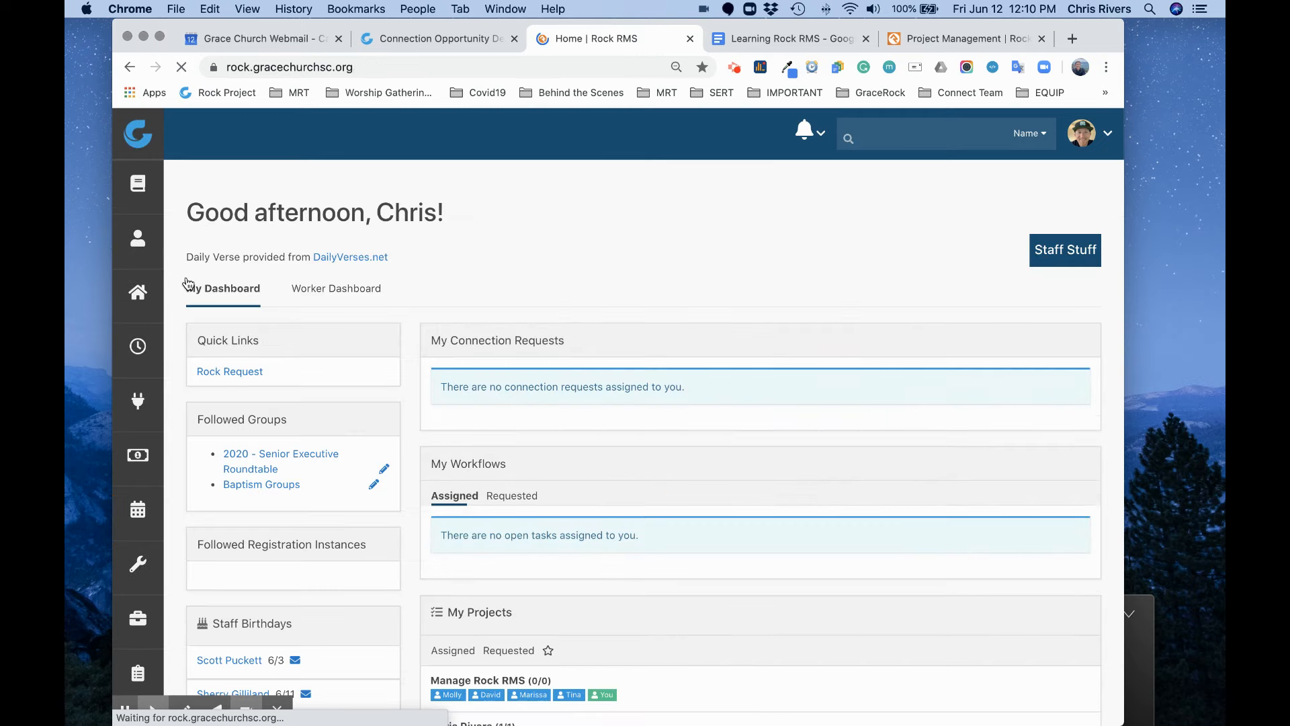
pyautogui.click(244, 404)
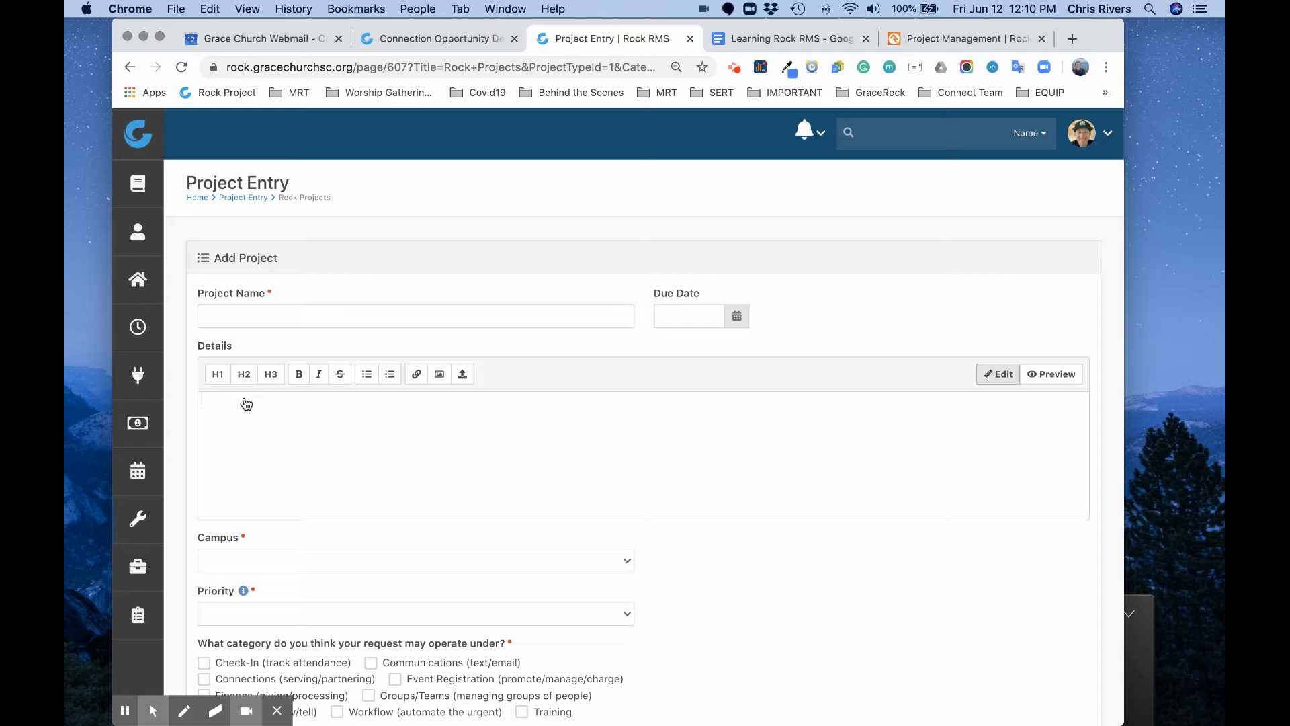
# Set the new project's campus to Anderson and its priority to Medium, looking over the remaining request fields
pyautogui.scroll(-3, 245, 381)
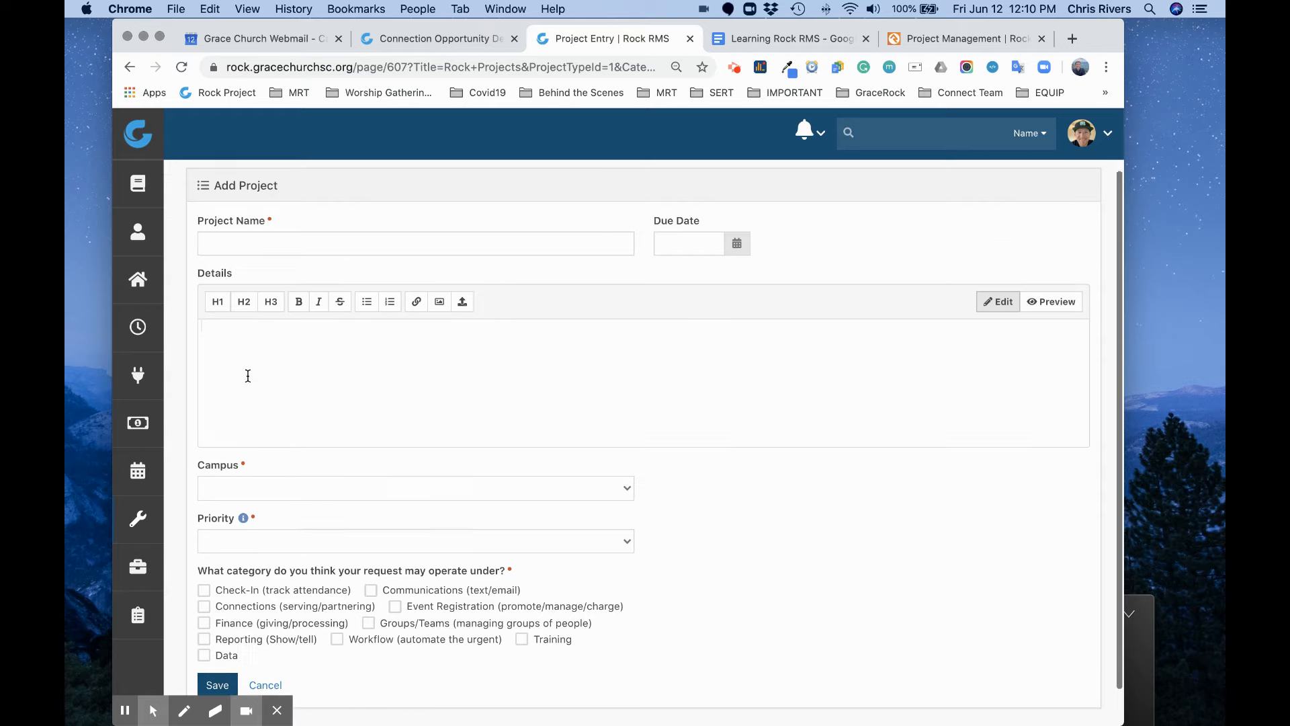
pyautogui.click(288, 199)
pyautogui.click(705, 303)
pyautogui.click(392, 308)
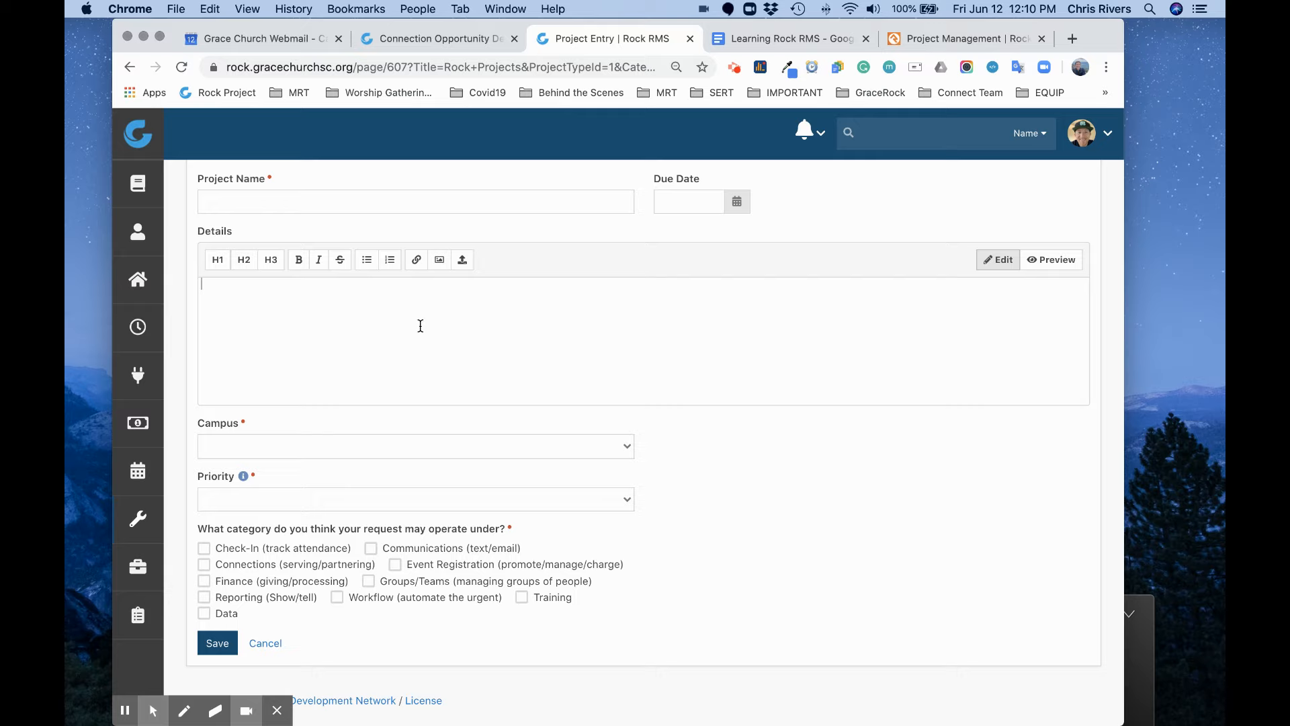
pyautogui.click(301, 447)
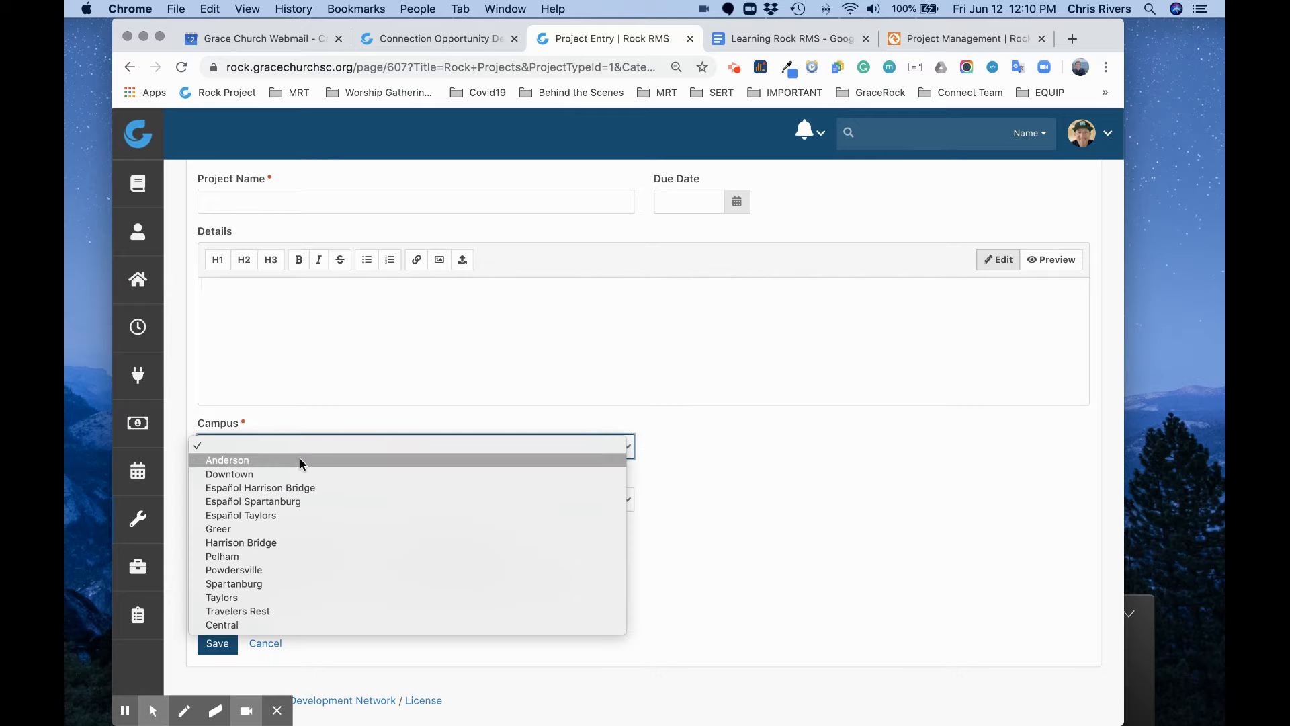
pyautogui.click(299, 460)
pyautogui.click(289, 499)
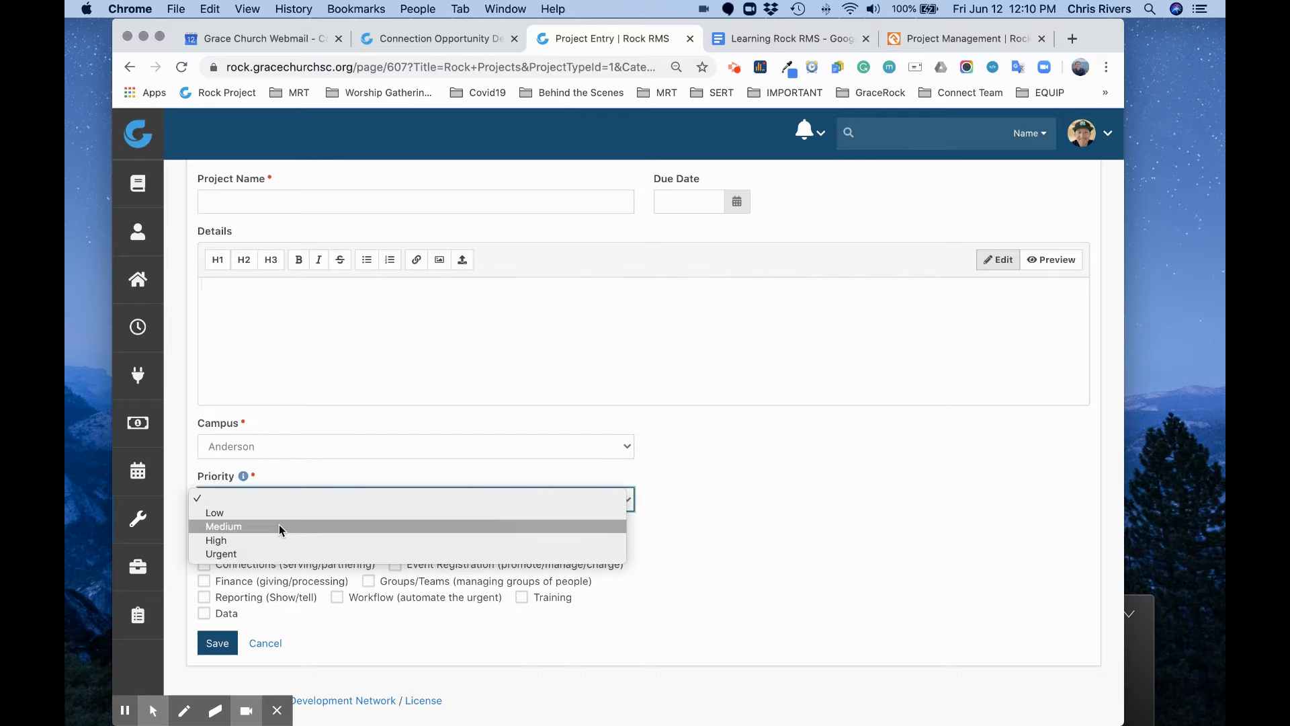
pyautogui.click(280, 526)
pyautogui.moveTo(229, 531); pyautogui.dragTo(297, 536)
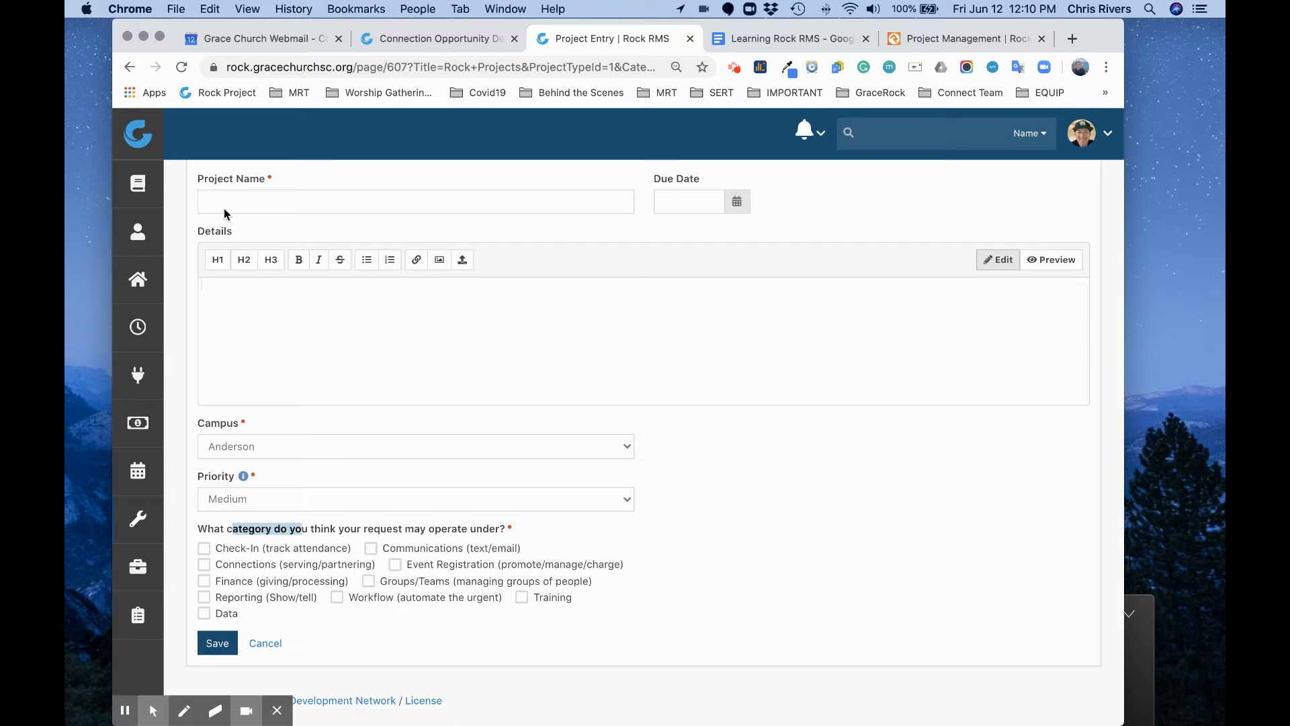
pyautogui.scroll(5, 242, 188)
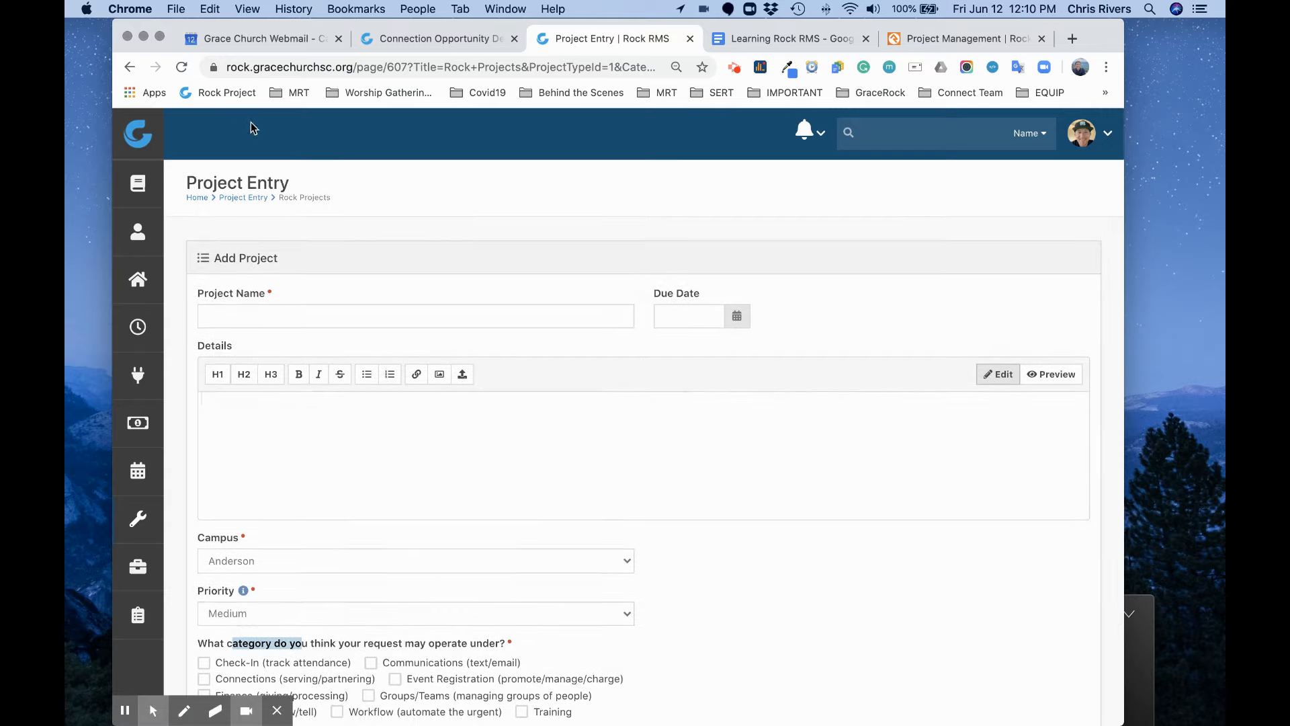
# Open the bookmarked Manage Rock RMS project and review its details, sub projects, participants and discussion area
pyautogui.click(231, 92)
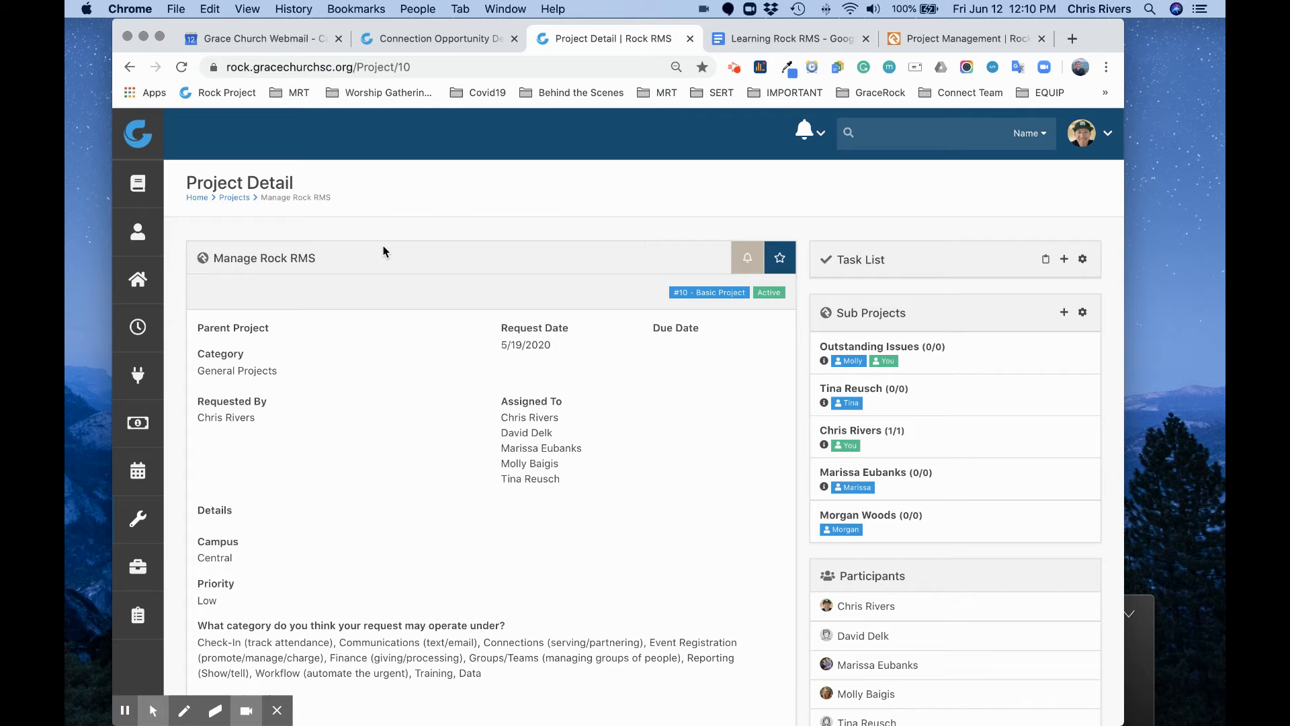
pyautogui.scroll(-5, 405, 247)
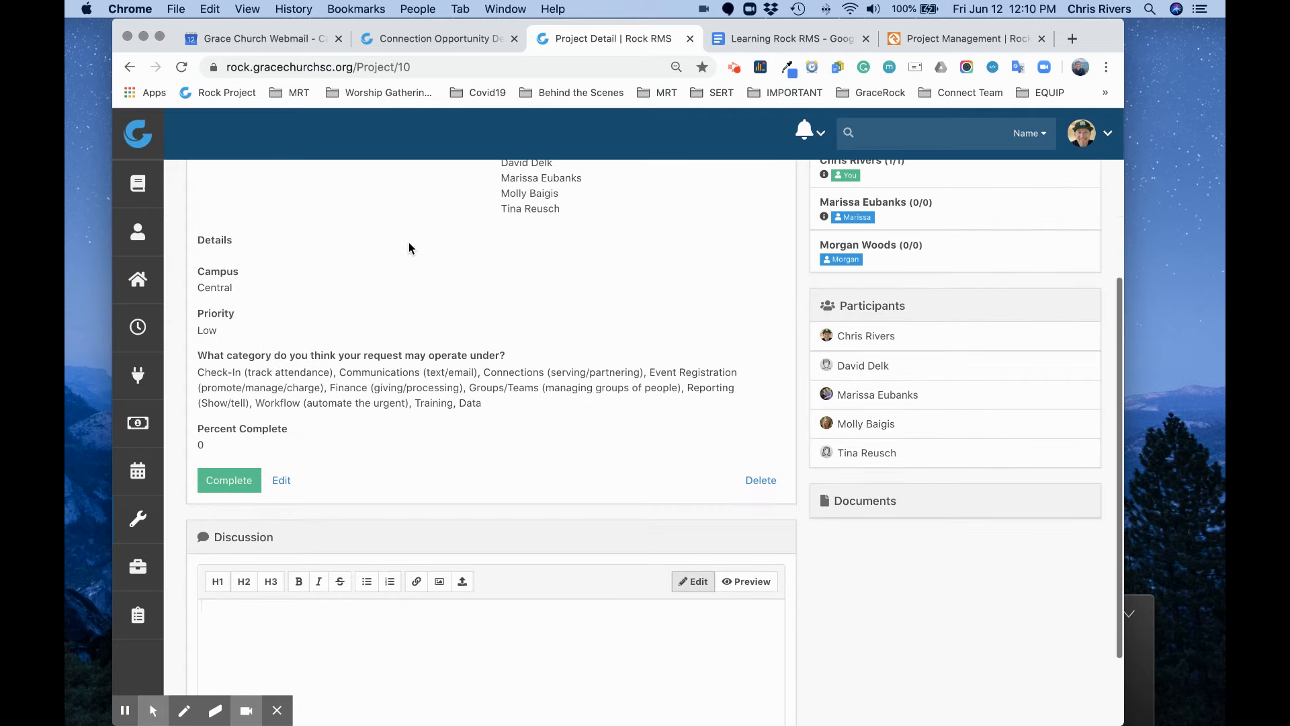
pyautogui.scroll(-3, 408, 247)
pyautogui.scroll(5, 409, 243)
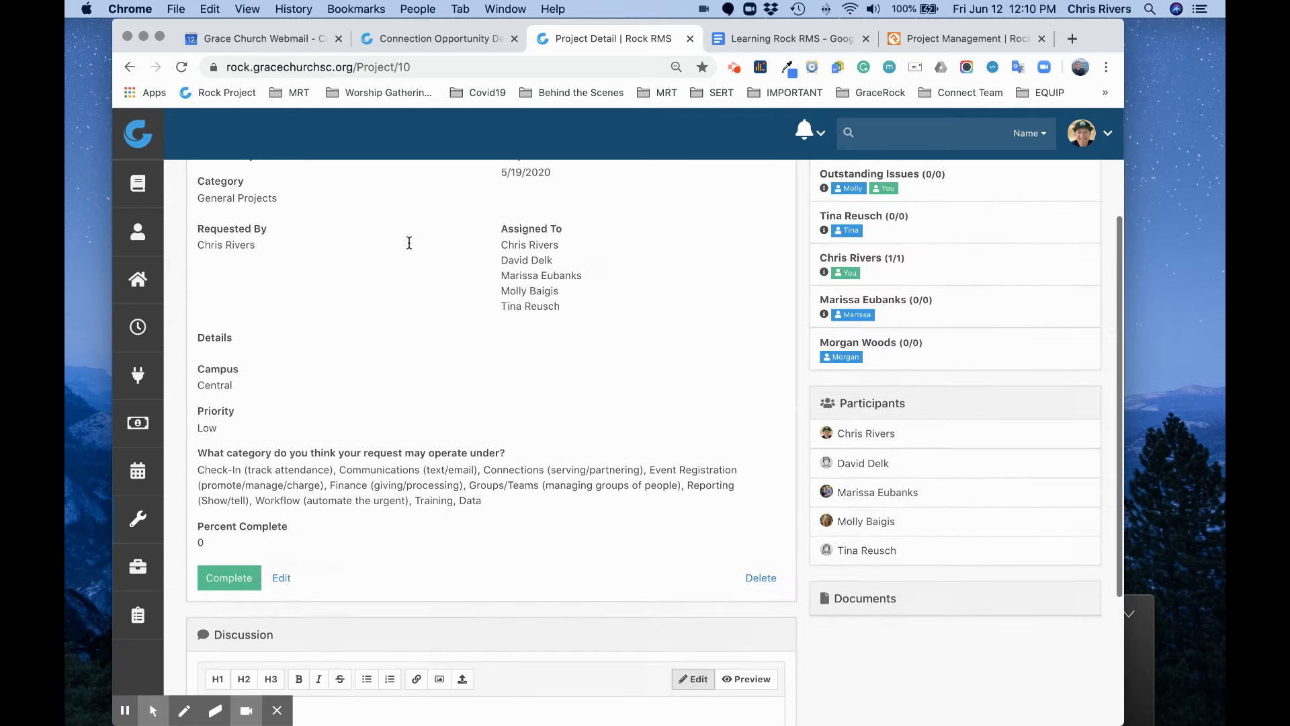
pyautogui.scroll(3, 403, 269)
pyautogui.scroll(-5, 395, 424)
pyautogui.scroll(5, 390, 542)
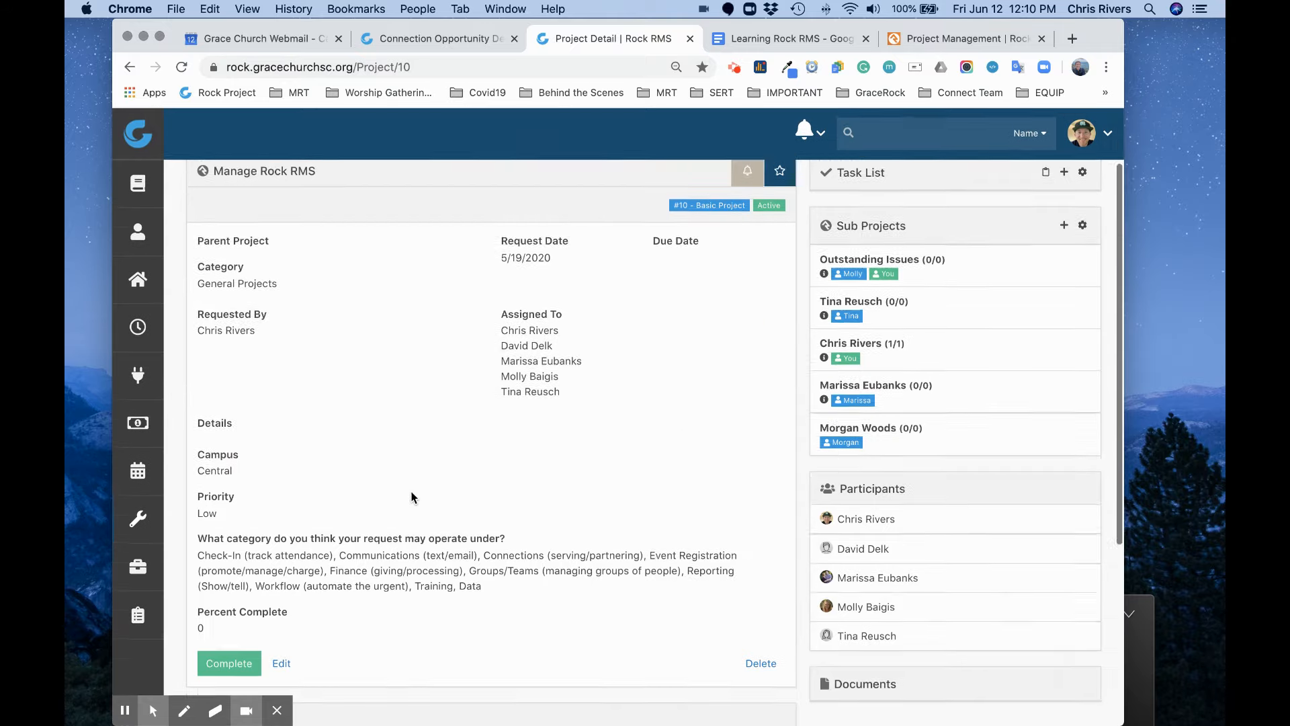
pyautogui.scroll(2, 412, 498)
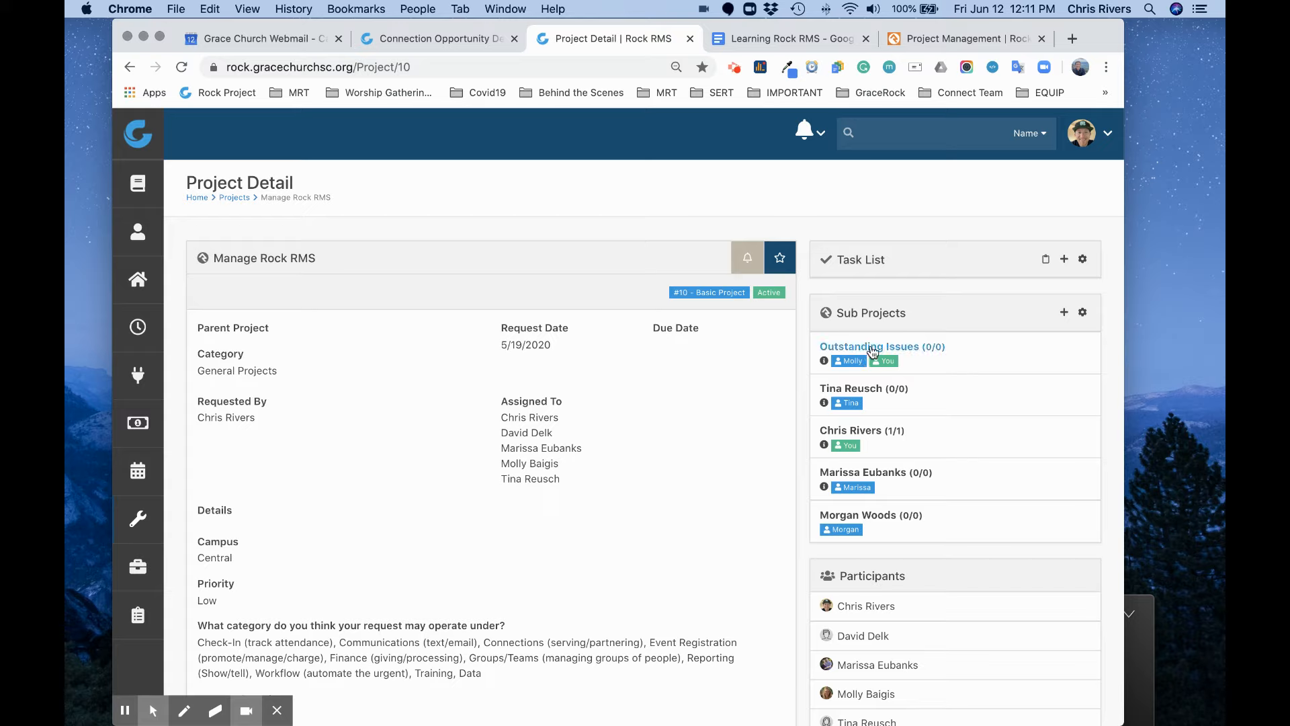
# Open the Outstanding Issues sub project and look through its sub projects and title
pyautogui.click(868, 350)
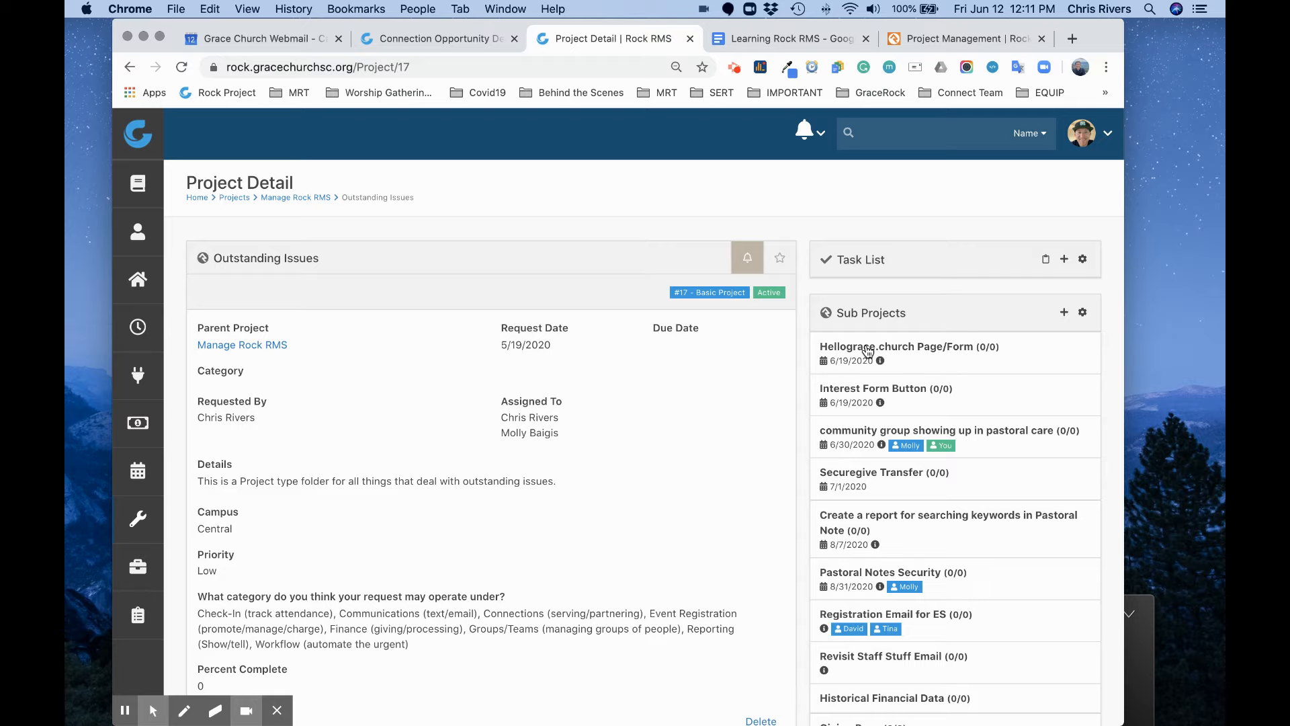
pyautogui.scroll(-3, 867, 351)
pyautogui.scroll(3, 740, 316)
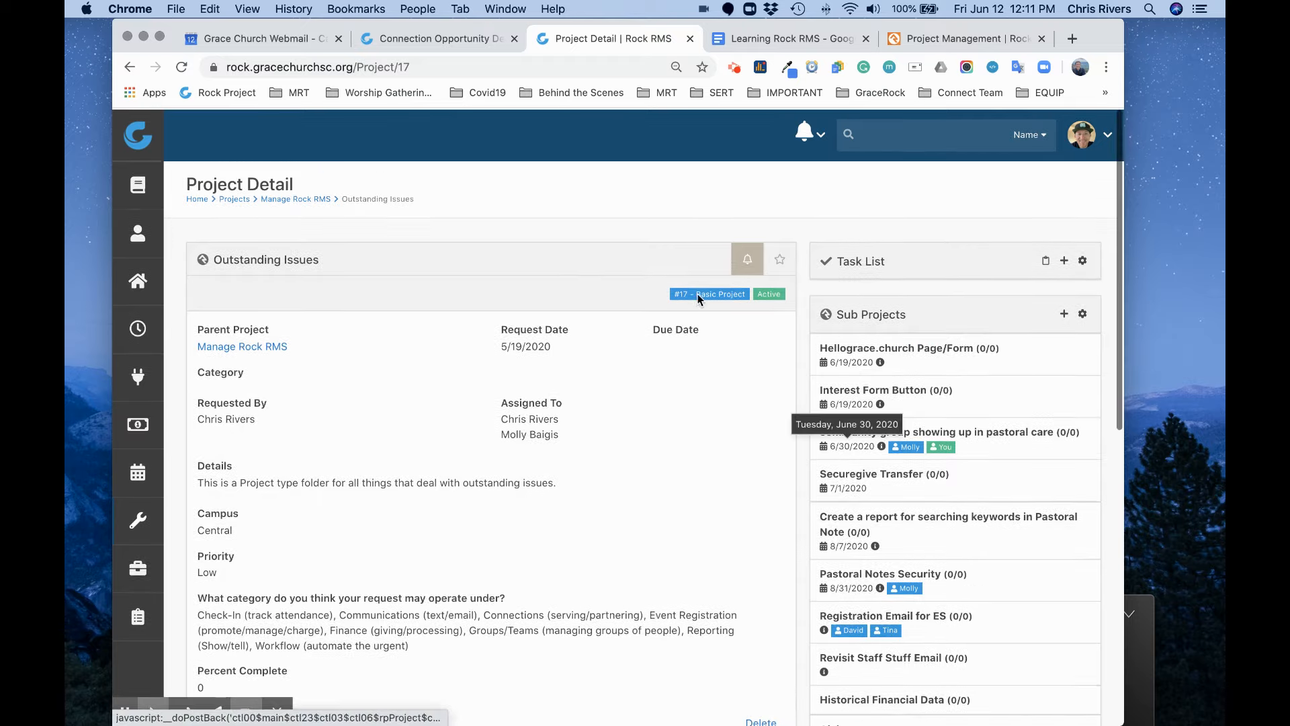
pyautogui.moveTo(332, 257); pyautogui.dragTo(198, 257)
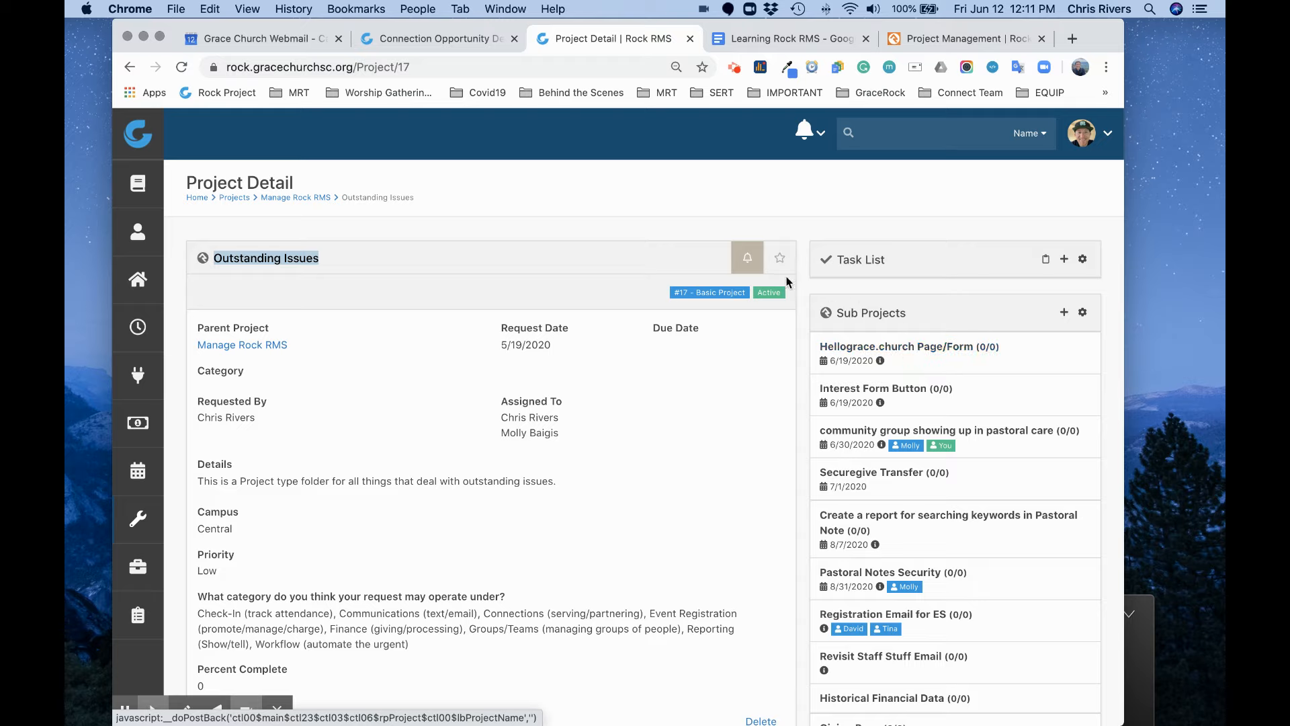
# Return to the Manage Rock RMS project and open the Foster & Adopt Interest Form project inside the signed-in user's own sub project
pyautogui.click(316, 199)
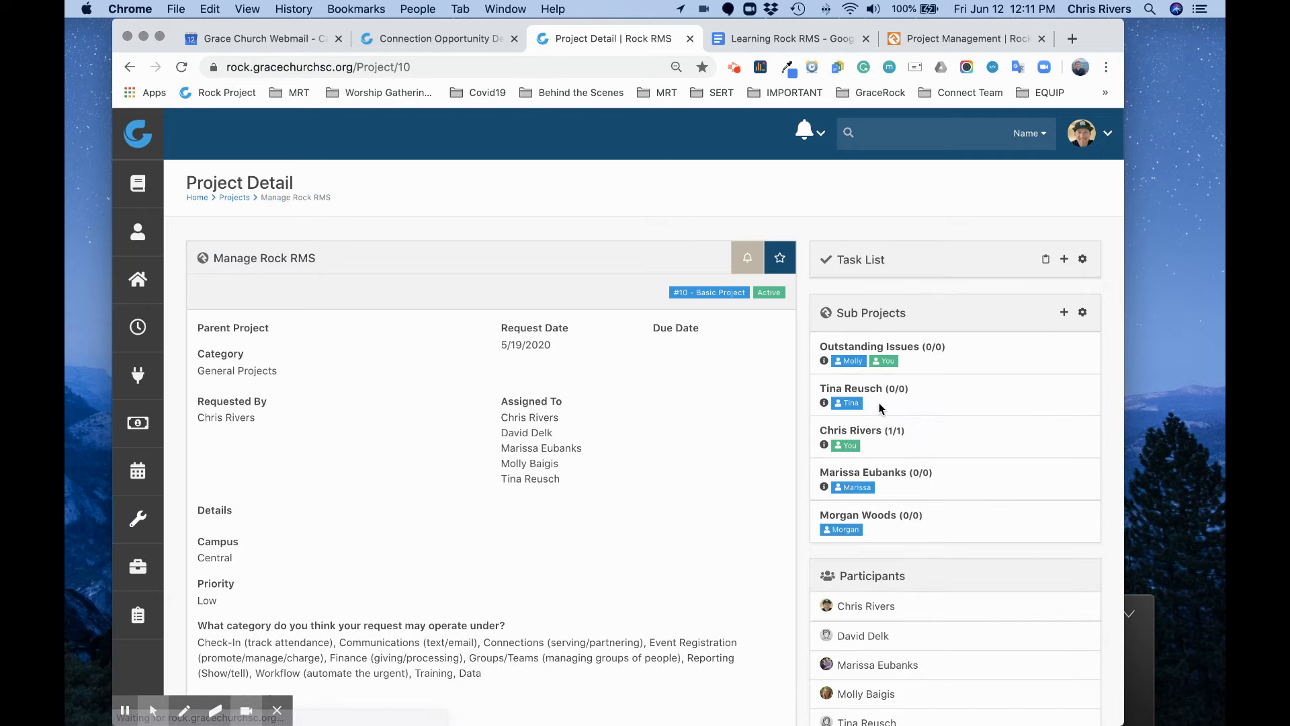
pyautogui.click(868, 435)
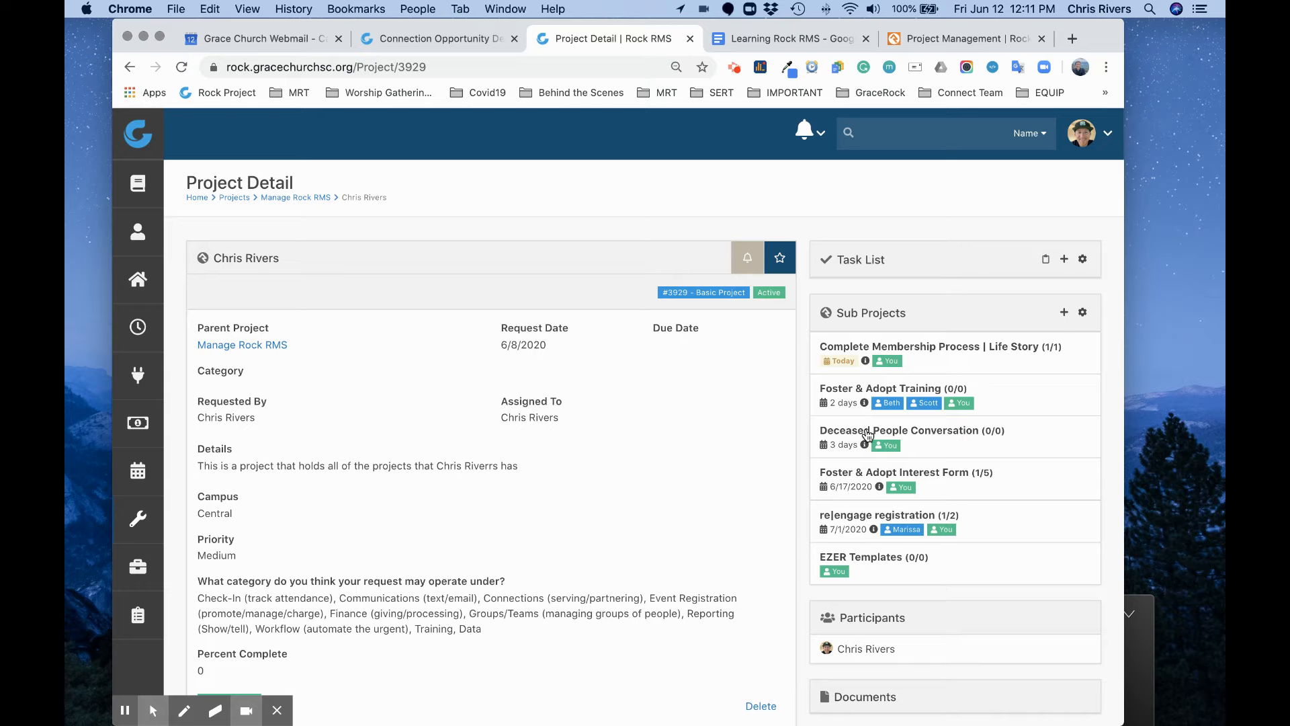
pyautogui.click(867, 472)
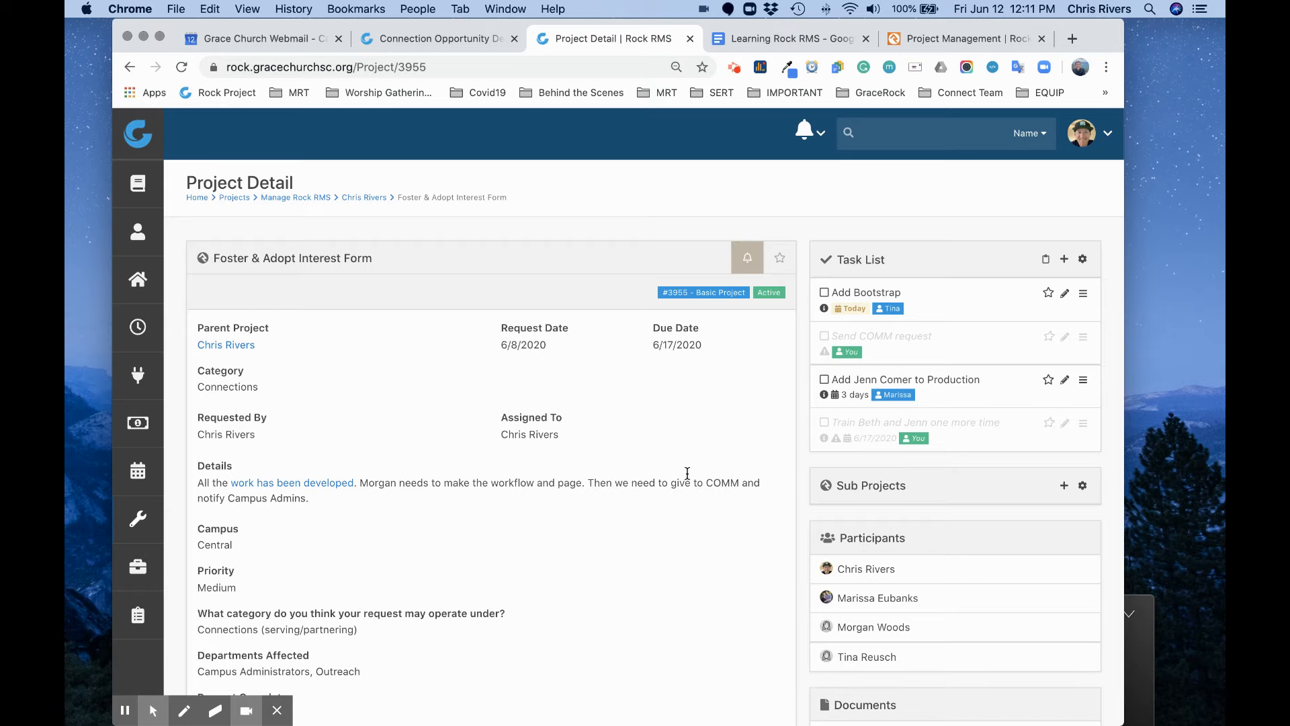
# Open the Foster & Adopt Interest Form project for editing and examine its category and Departments Affected fields
pyautogui.scroll(-5, 538, 396)
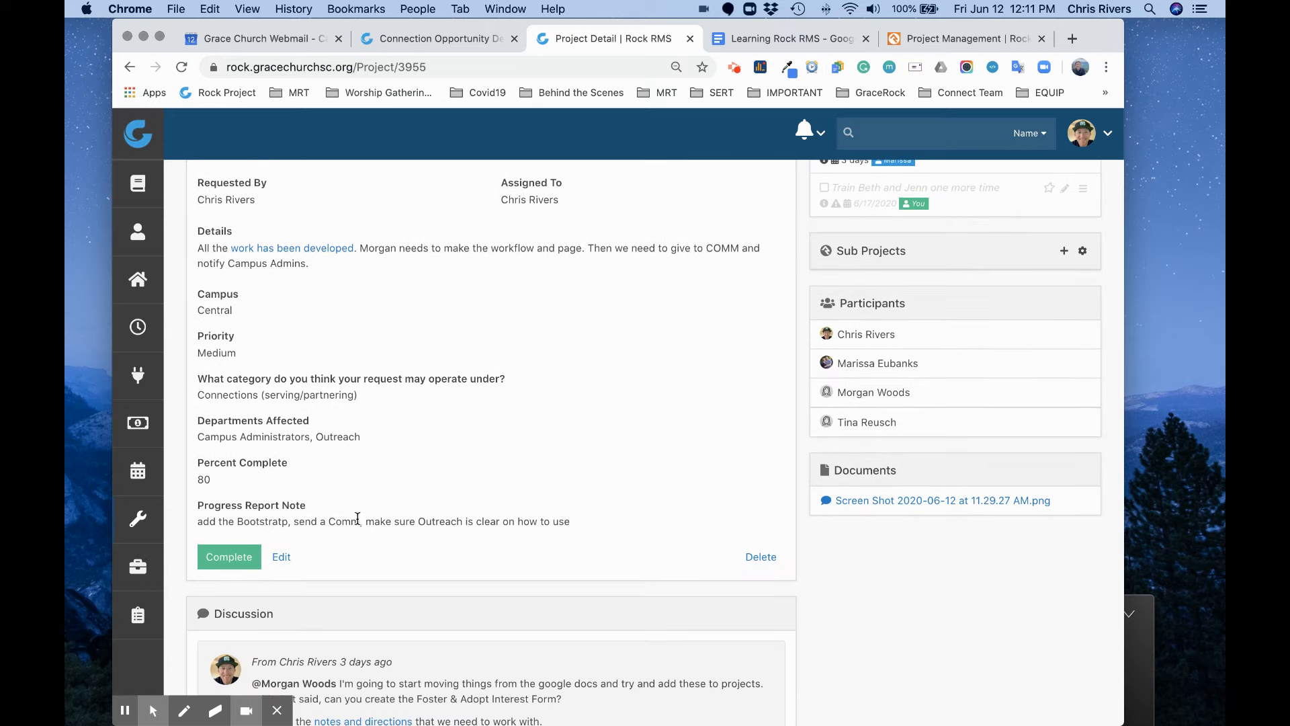
pyautogui.click(283, 558)
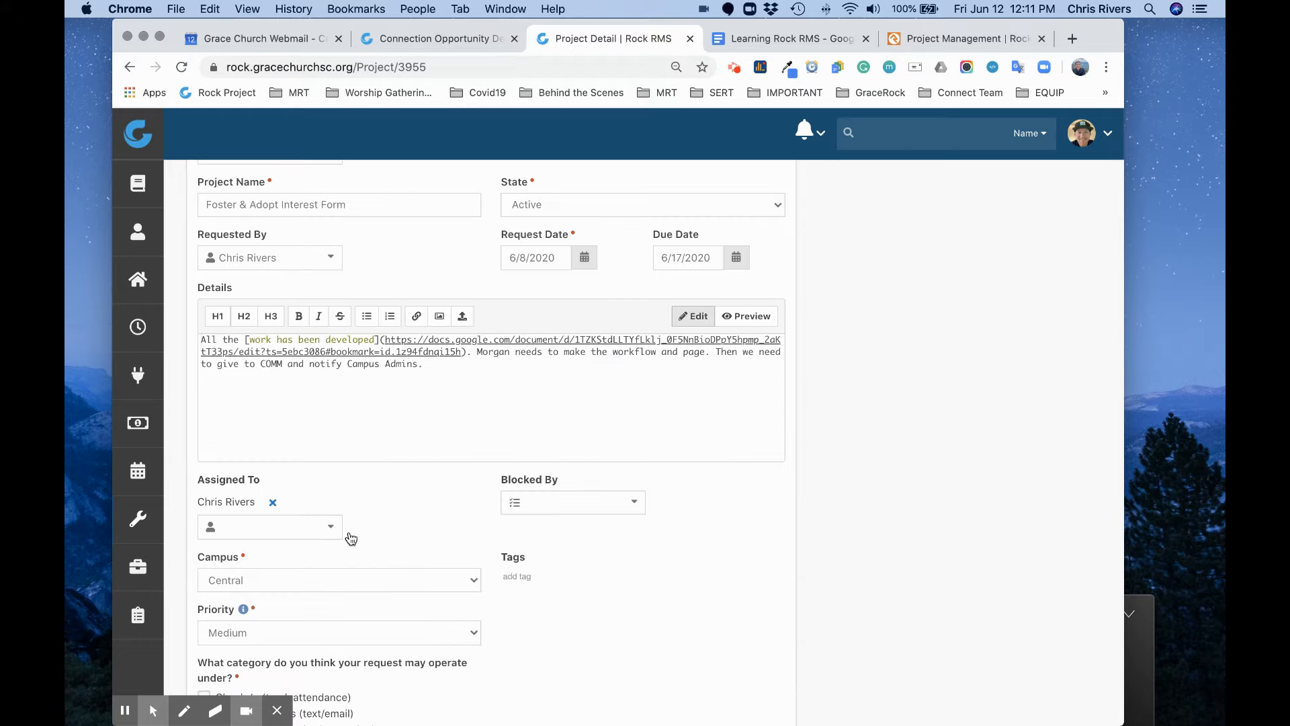
pyautogui.scroll(-5, 442, 482)
pyautogui.scroll(-2, 446, 484)
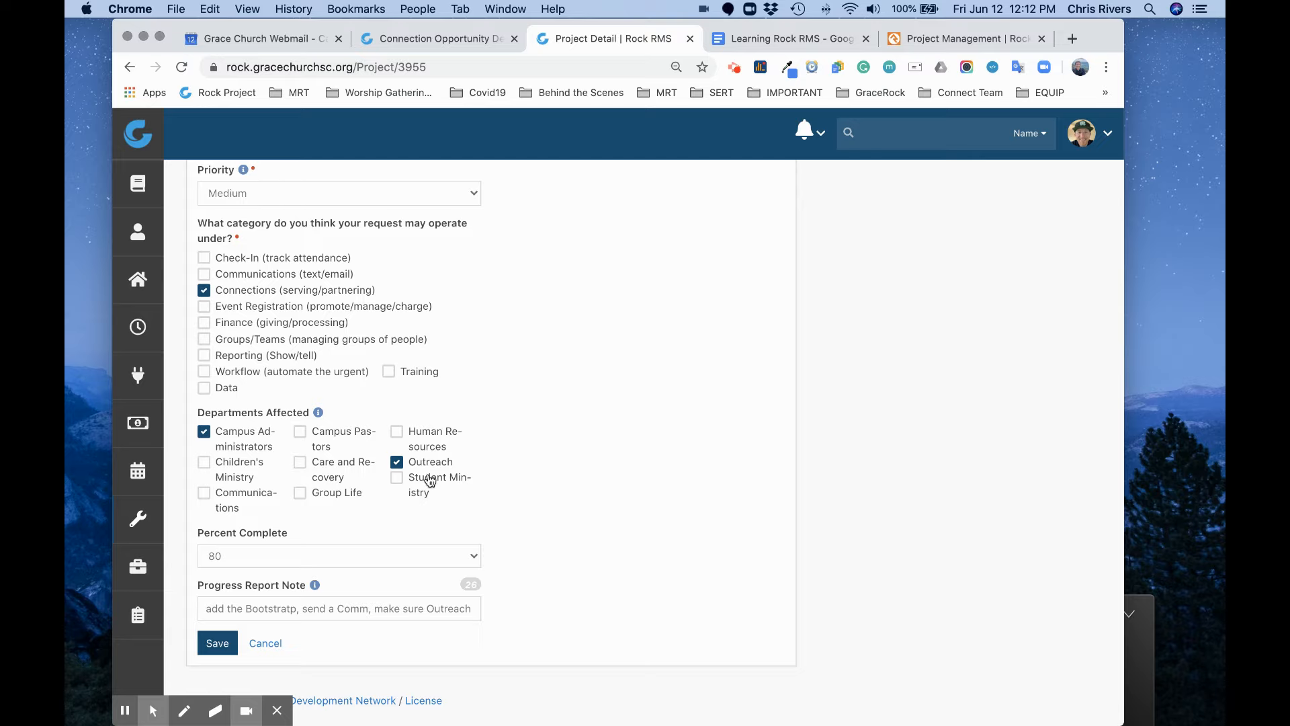
pyautogui.moveTo(280, 412); pyautogui.dragTo(242, 412)
# Inspect the Percent Complete choices and the Progress Report Note, and leave the edit form without saving
pyautogui.click(266, 559)
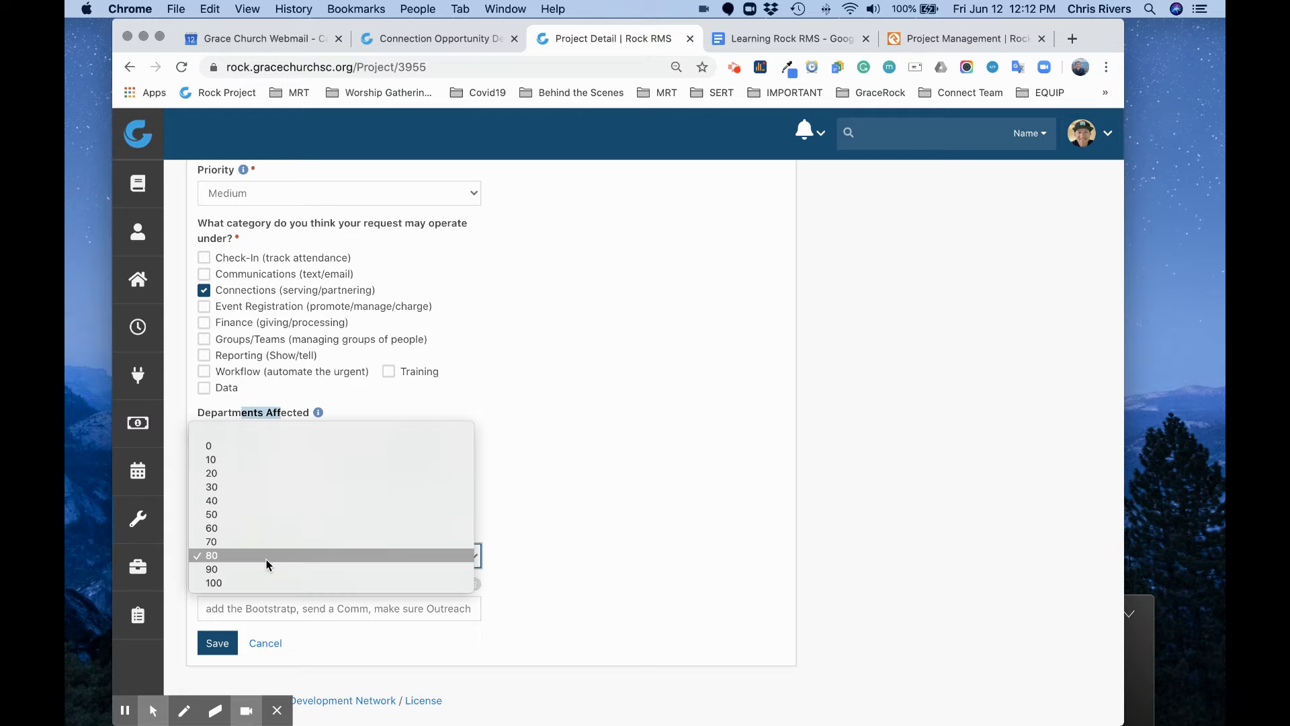
pyautogui.click(266, 559)
pyautogui.click(279, 608)
pyautogui.click(206, 605)
pyautogui.click(308, 608)
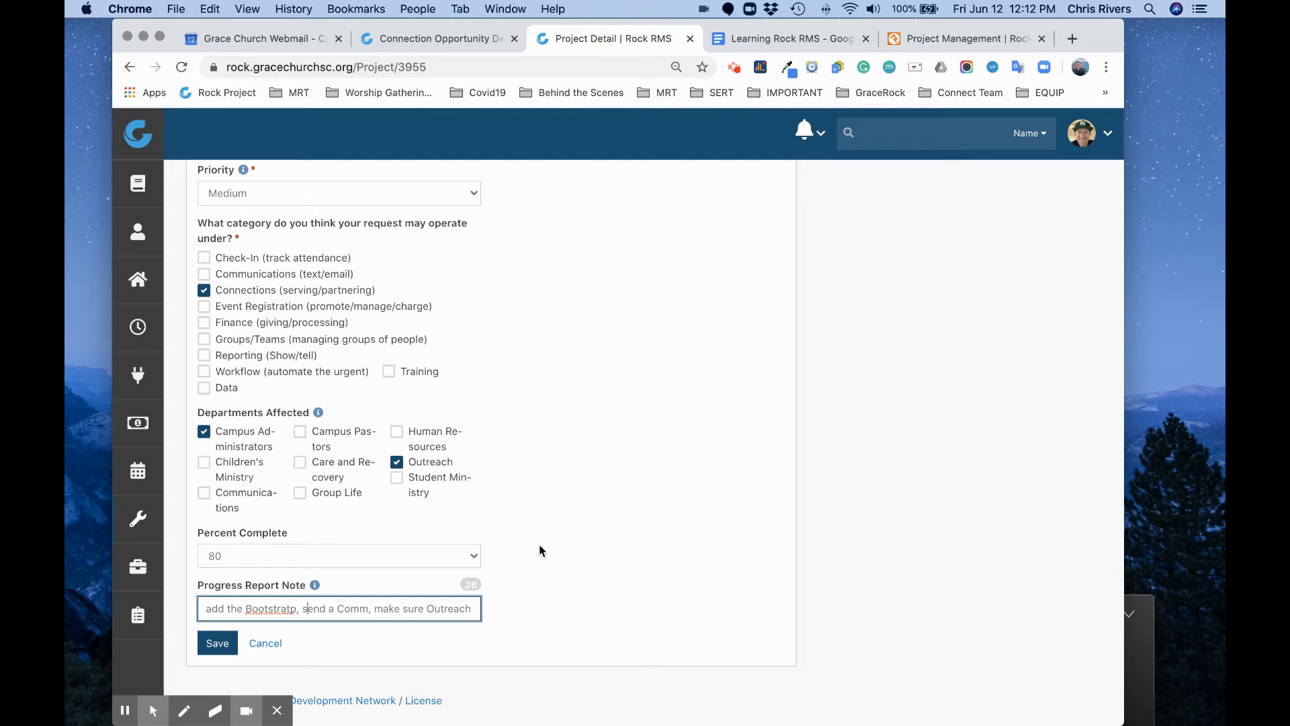
pyautogui.press('Return')
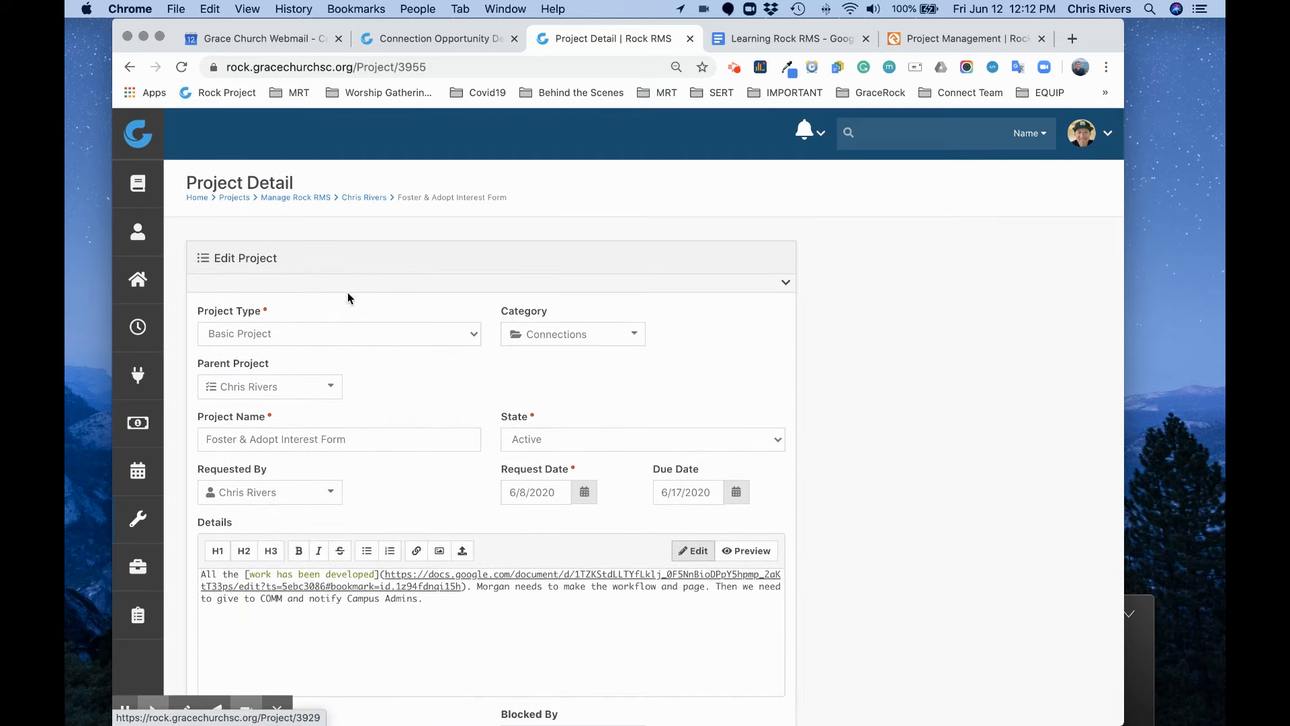
pyautogui.scroll(-7, 340, 302)
pyautogui.scroll(-3, 358, 430)
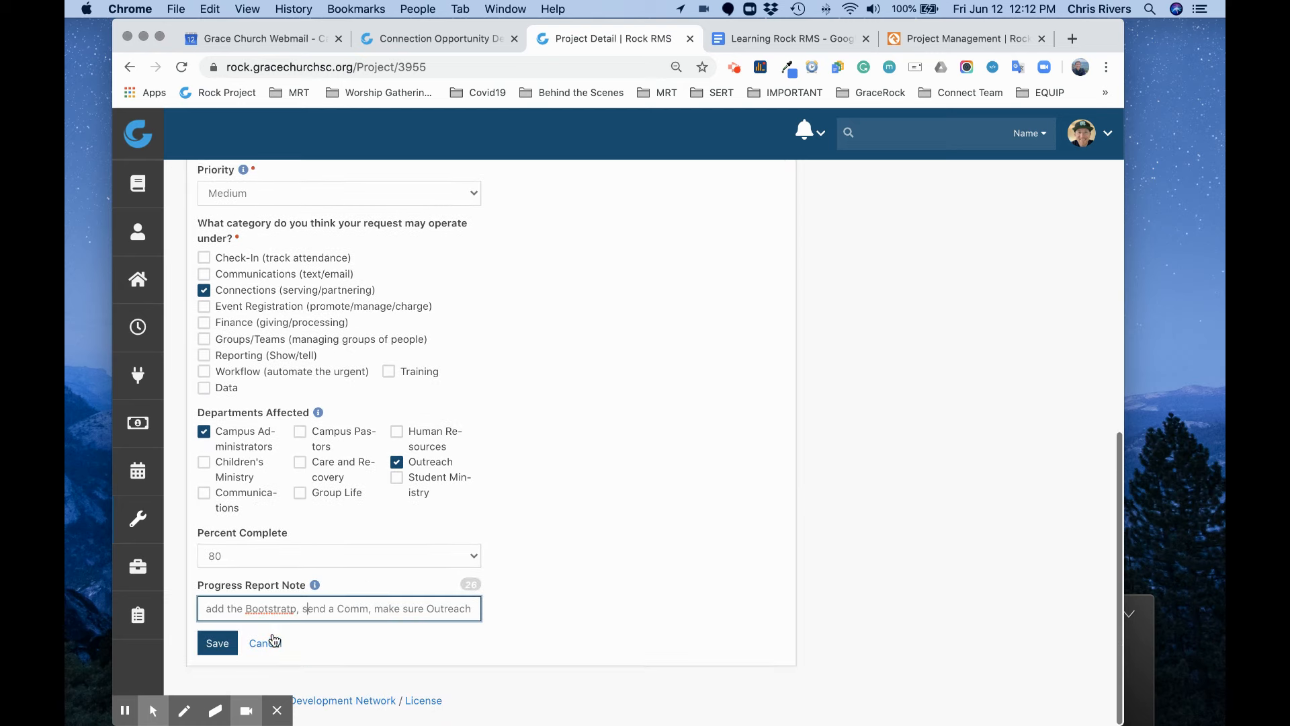
pyautogui.press('Return')
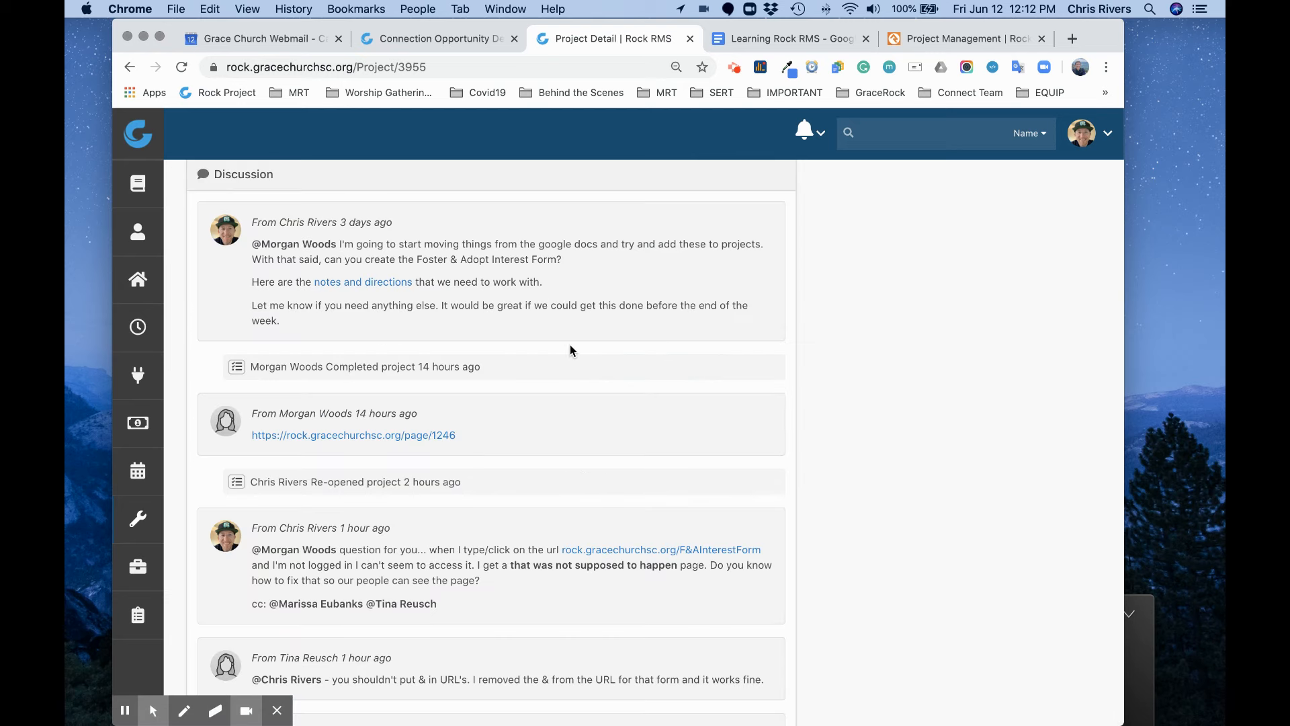
# Read through the project's discussion comments and activity entries, and return to the project details
pyautogui.scroll(-6, 570, 345)
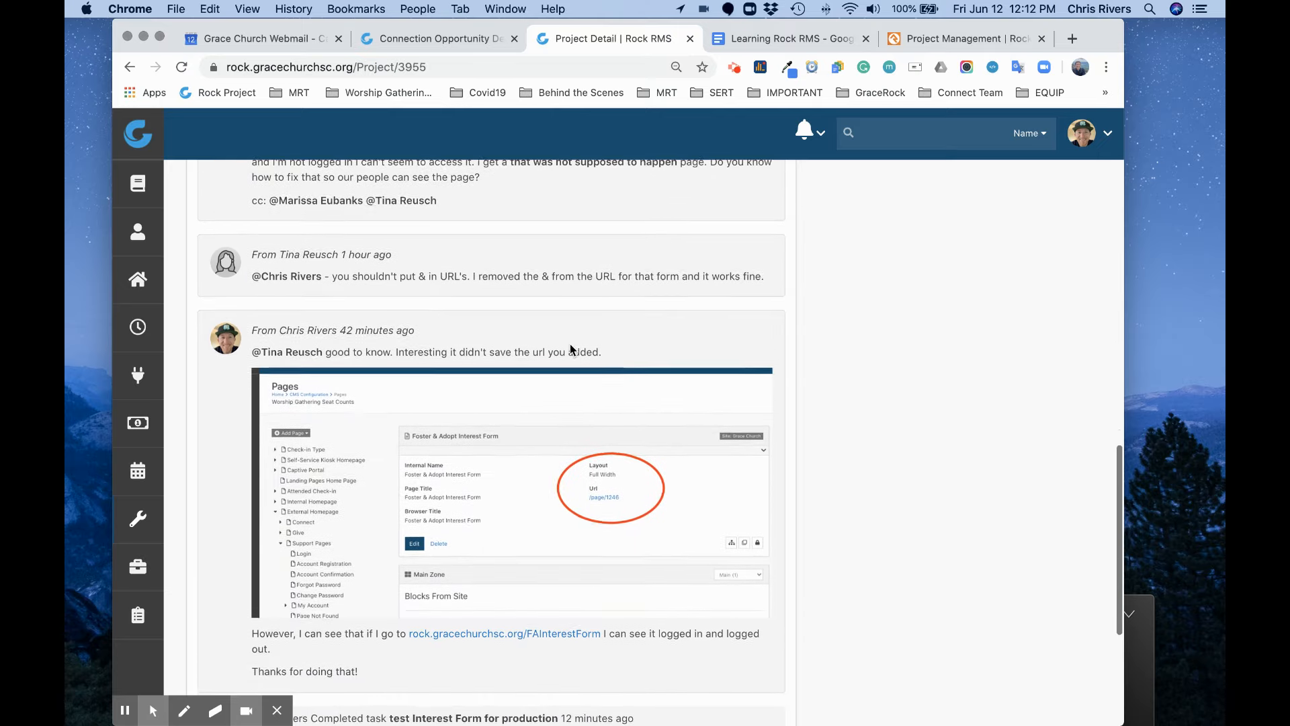
pyautogui.scroll(-3, 570, 344)
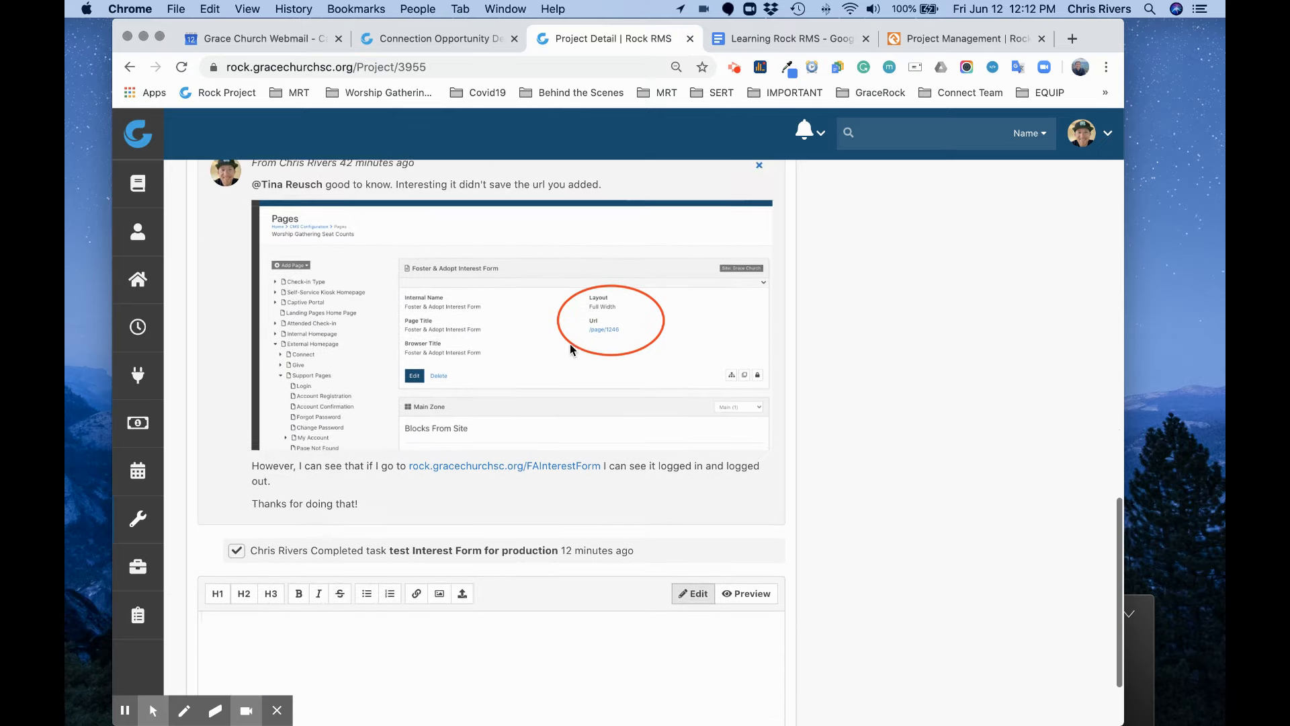
pyautogui.scroll(3, 570, 344)
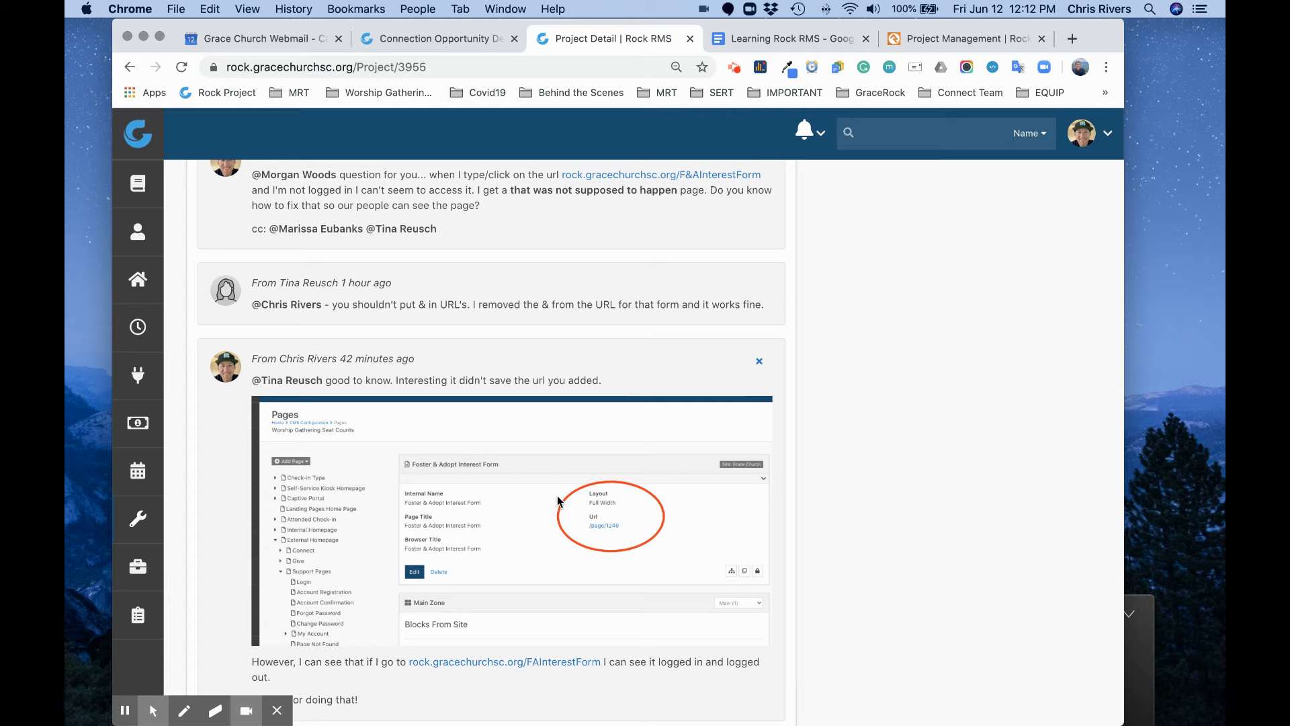
pyautogui.scroll(4, 566, 483)
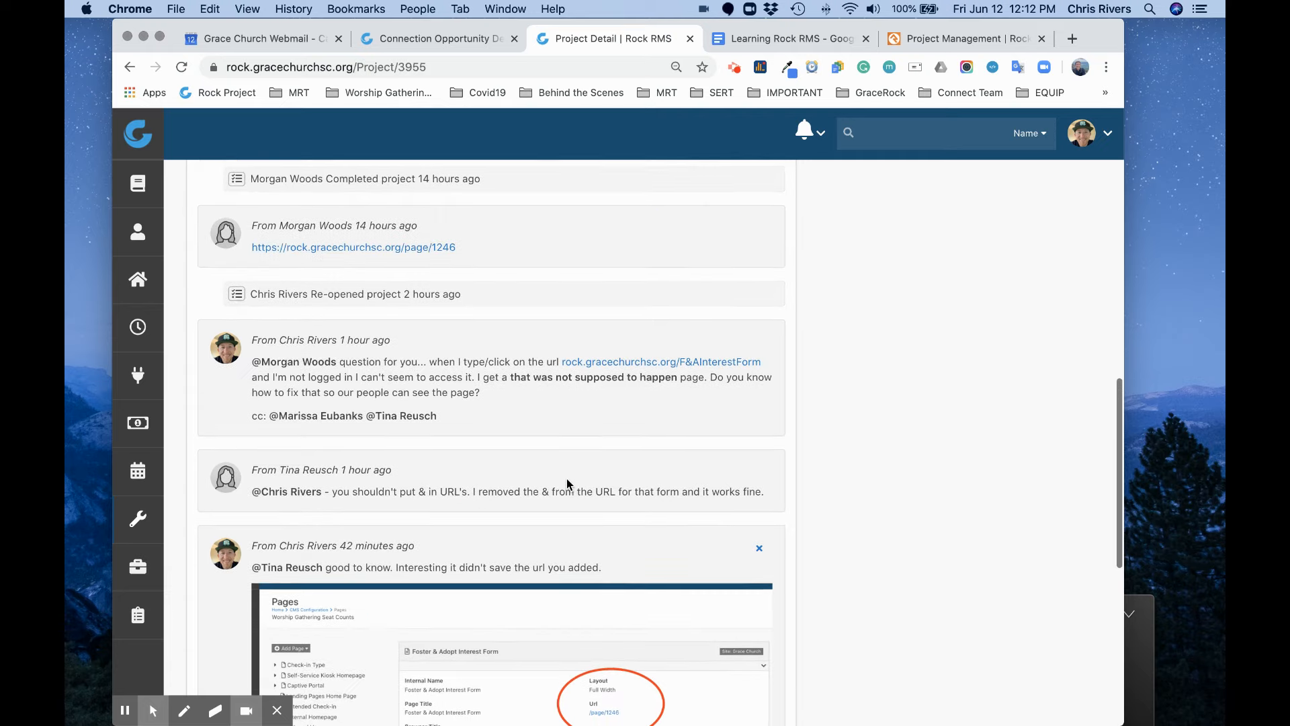
pyautogui.scroll(15, 566, 482)
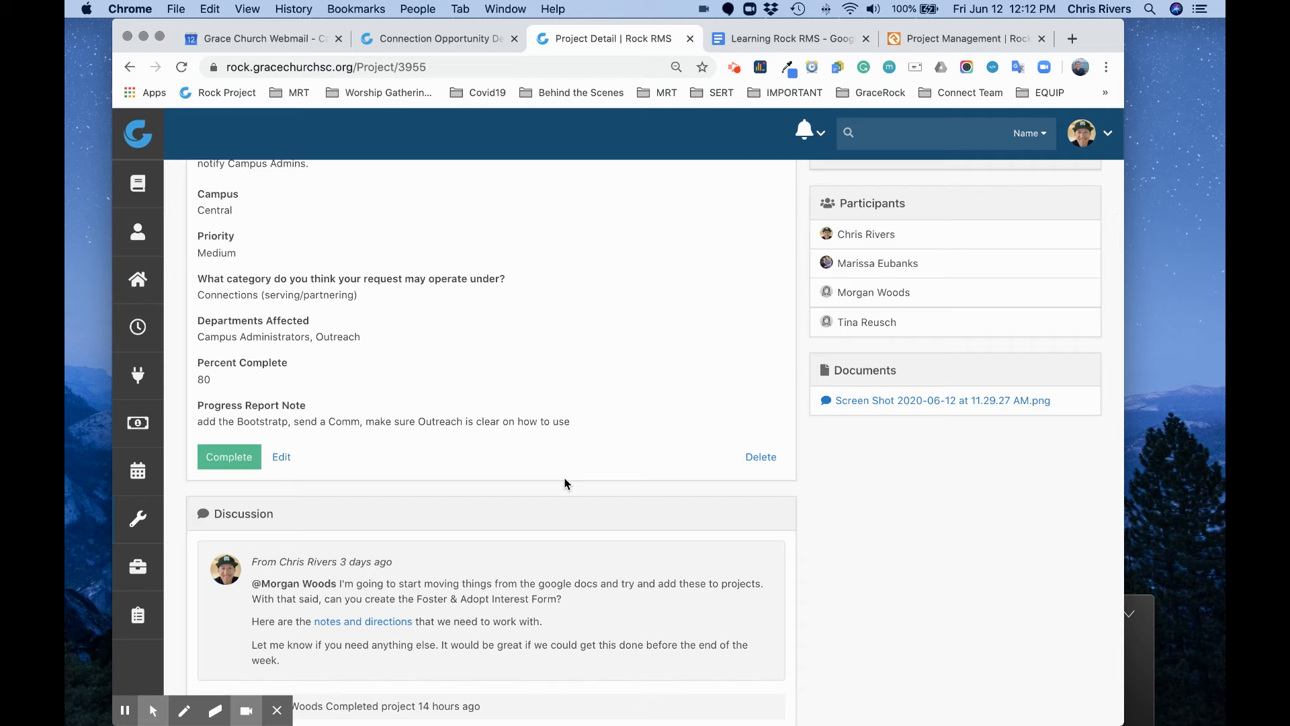
# Inspect the Add Bootstrap task's edit form, leave it without saving, and examine the other tasks in the project's task list
pyautogui.scroll(10, 567, 484)
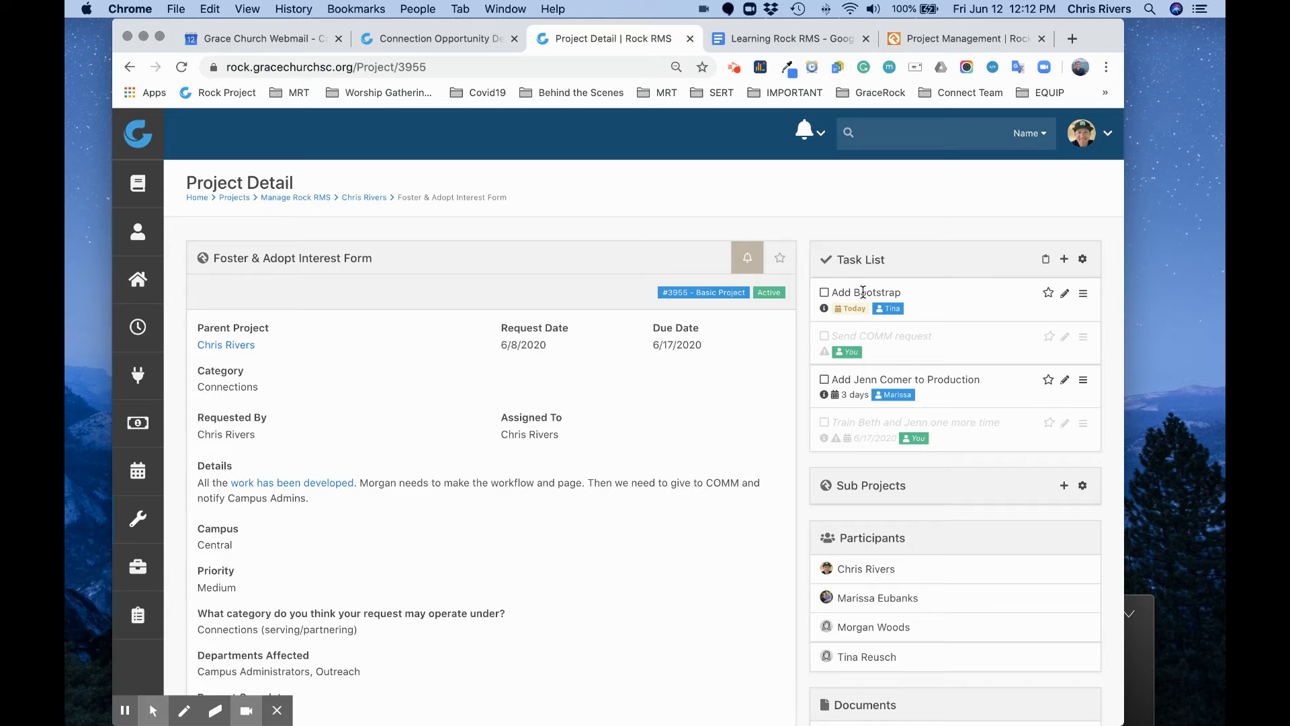
pyautogui.click(1065, 295)
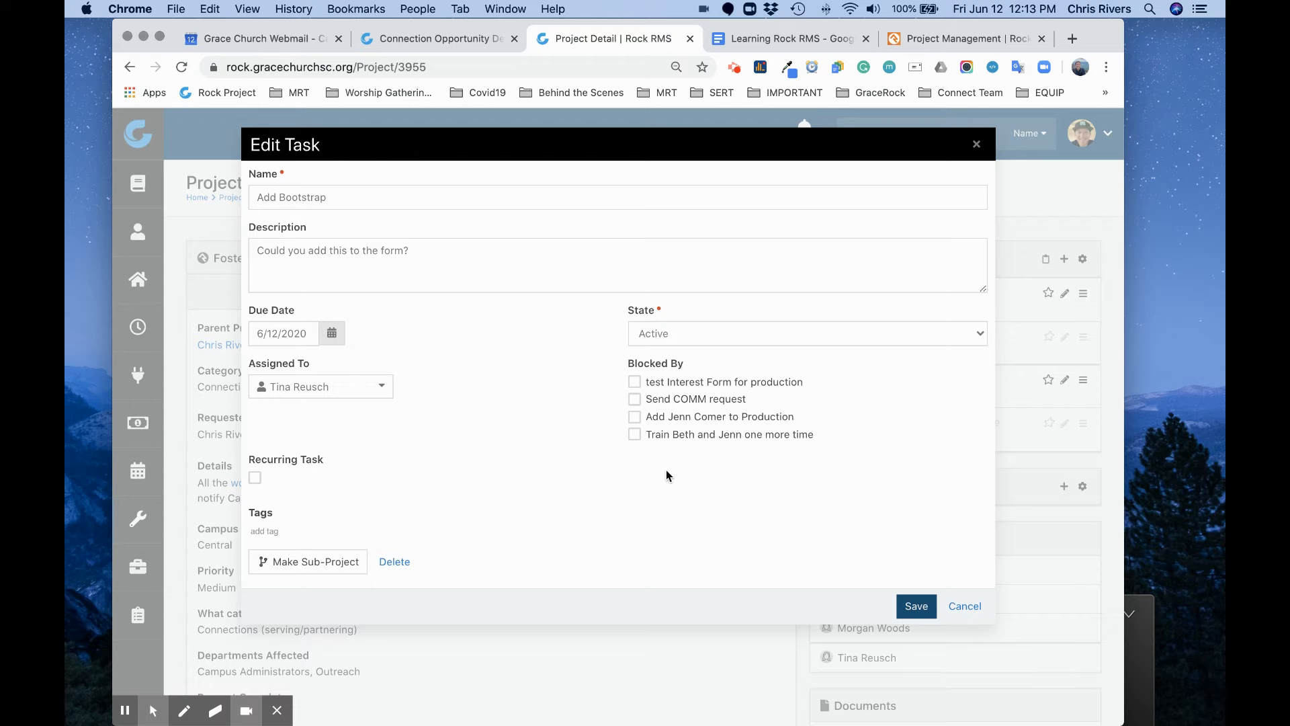
pyautogui.click(966, 607)
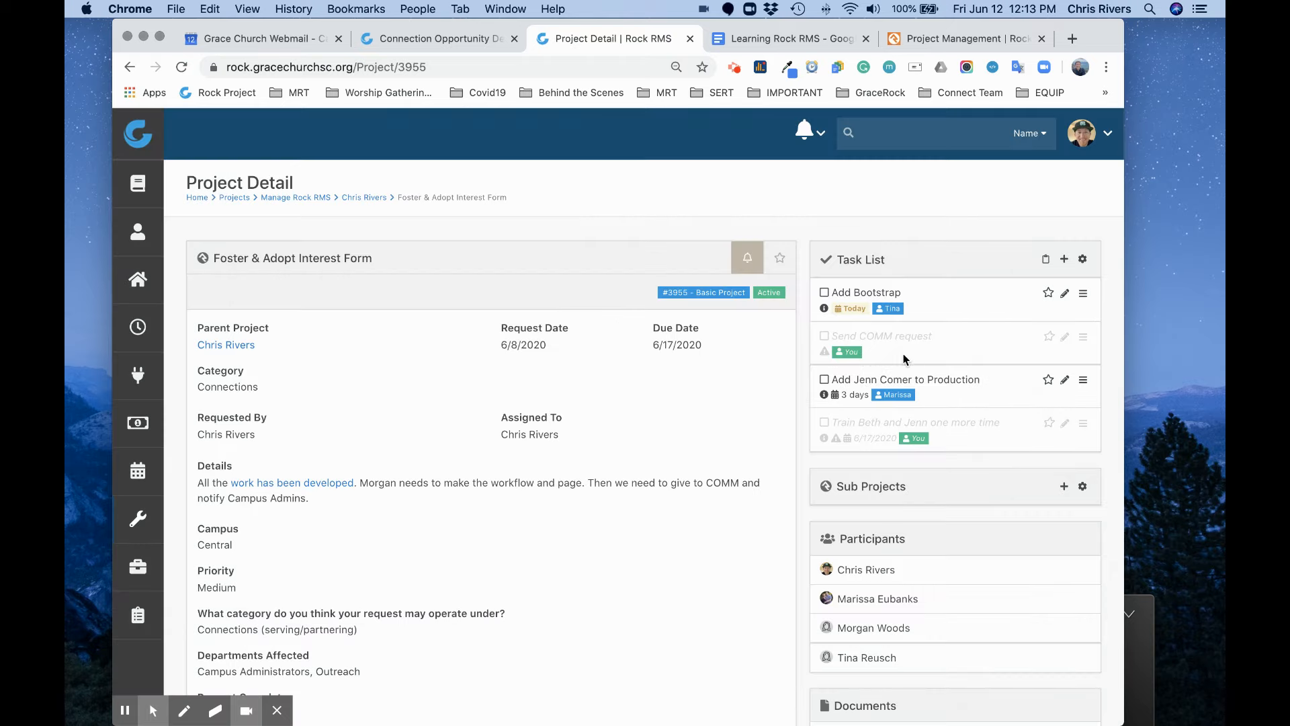
pyautogui.moveTo(849, 337); pyautogui.dragTo(899, 337)
pyautogui.moveTo(854, 422); pyautogui.dragTo(987, 422)
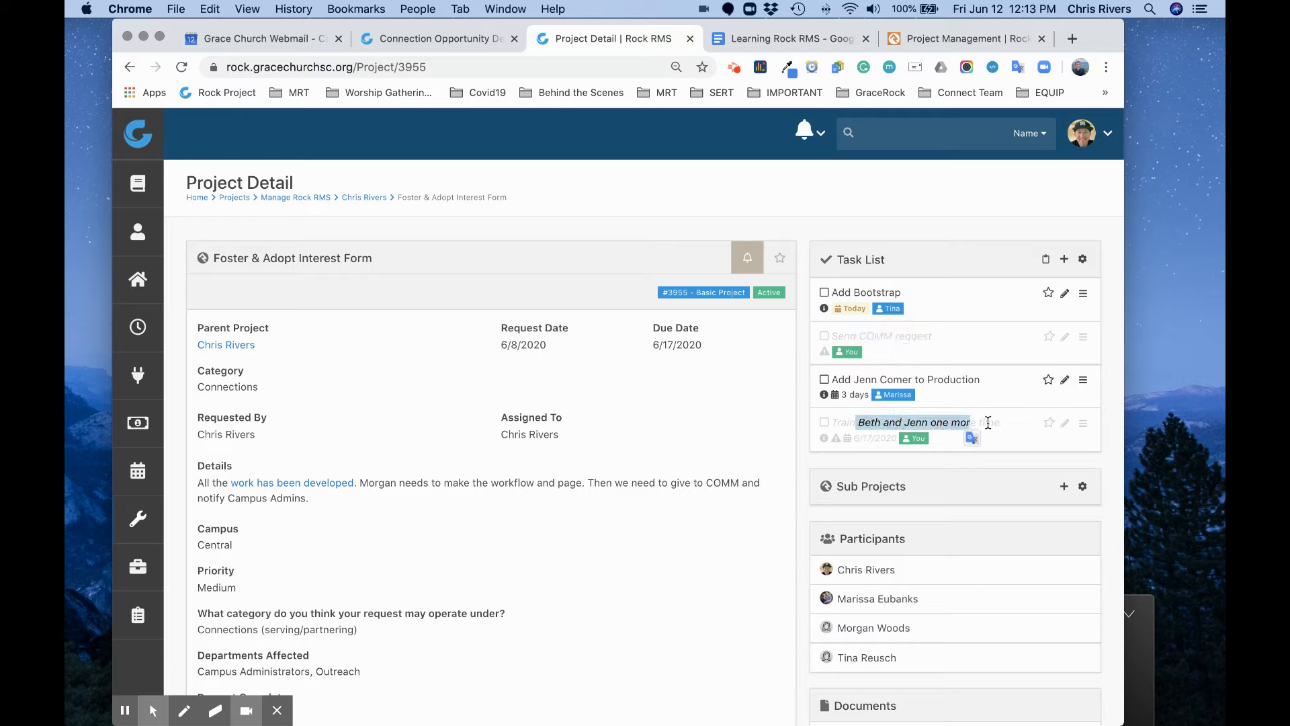
pyautogui.click(852, 380)
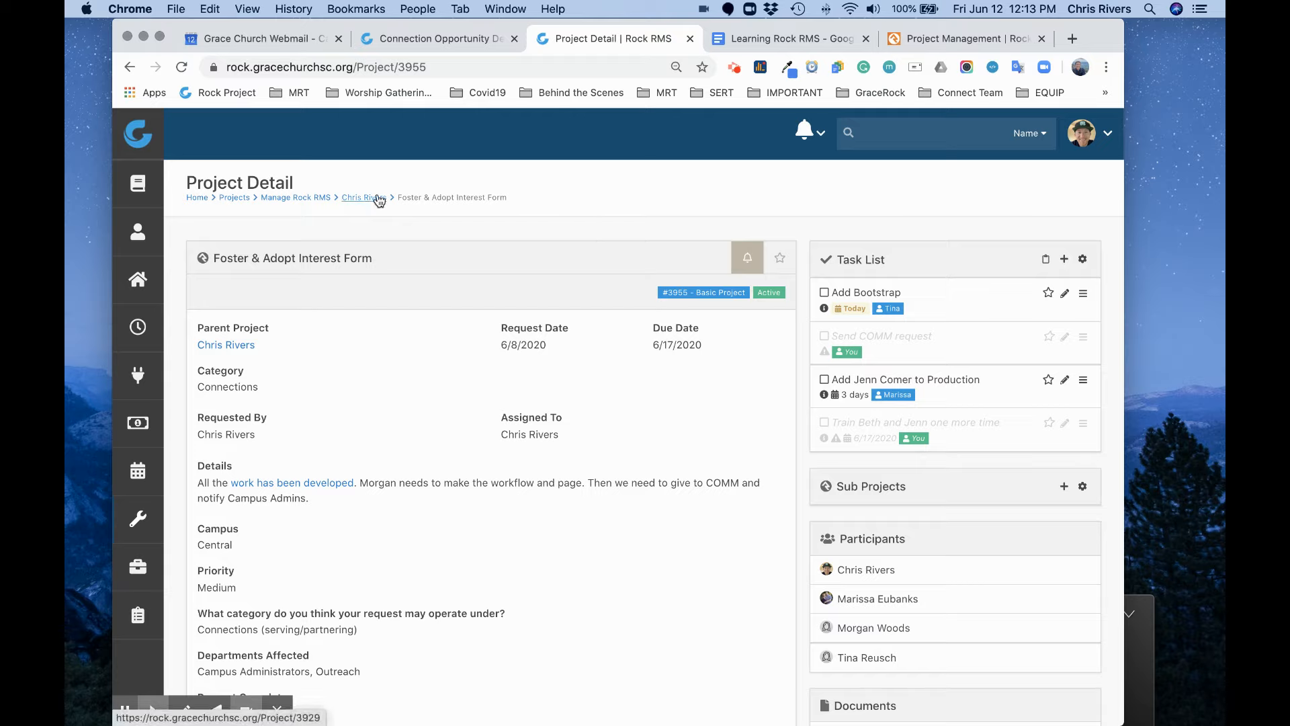
# Open the Project Management plugin among the installed plugins and view its list of project types
pyautogui.moveTo(138, 518)
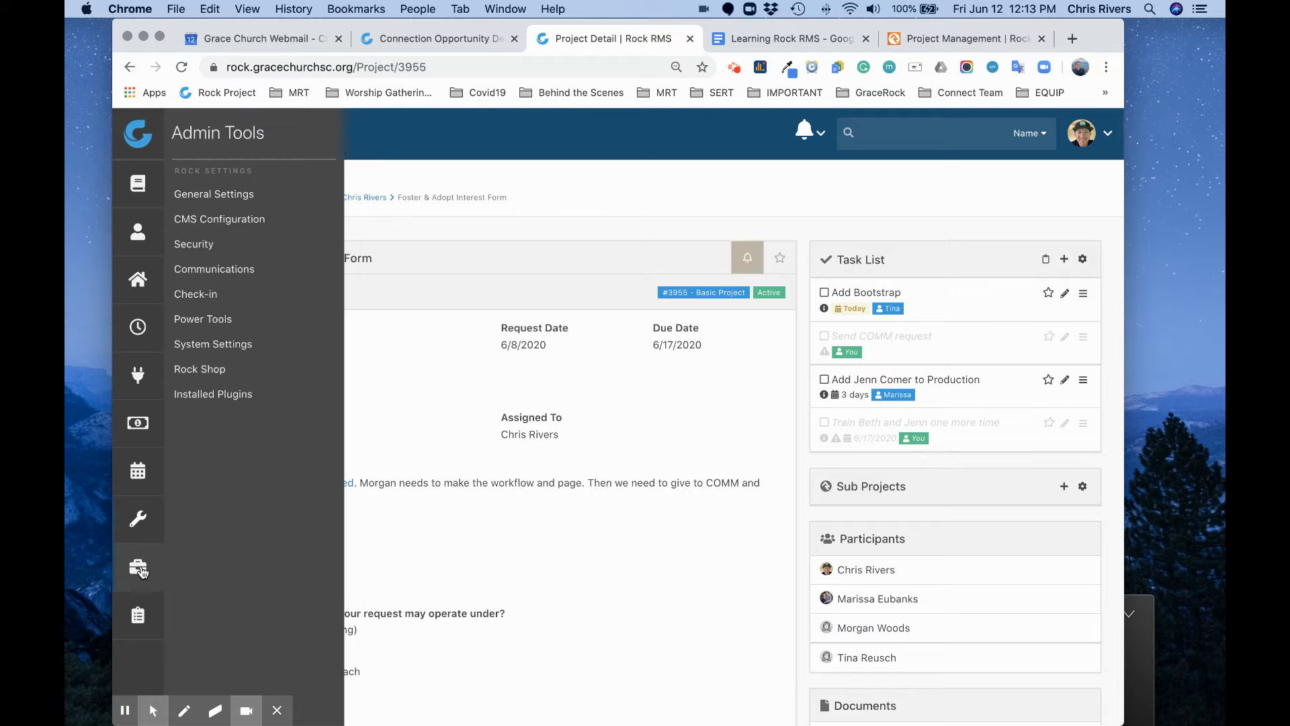
pyautogui.click(200, 394)
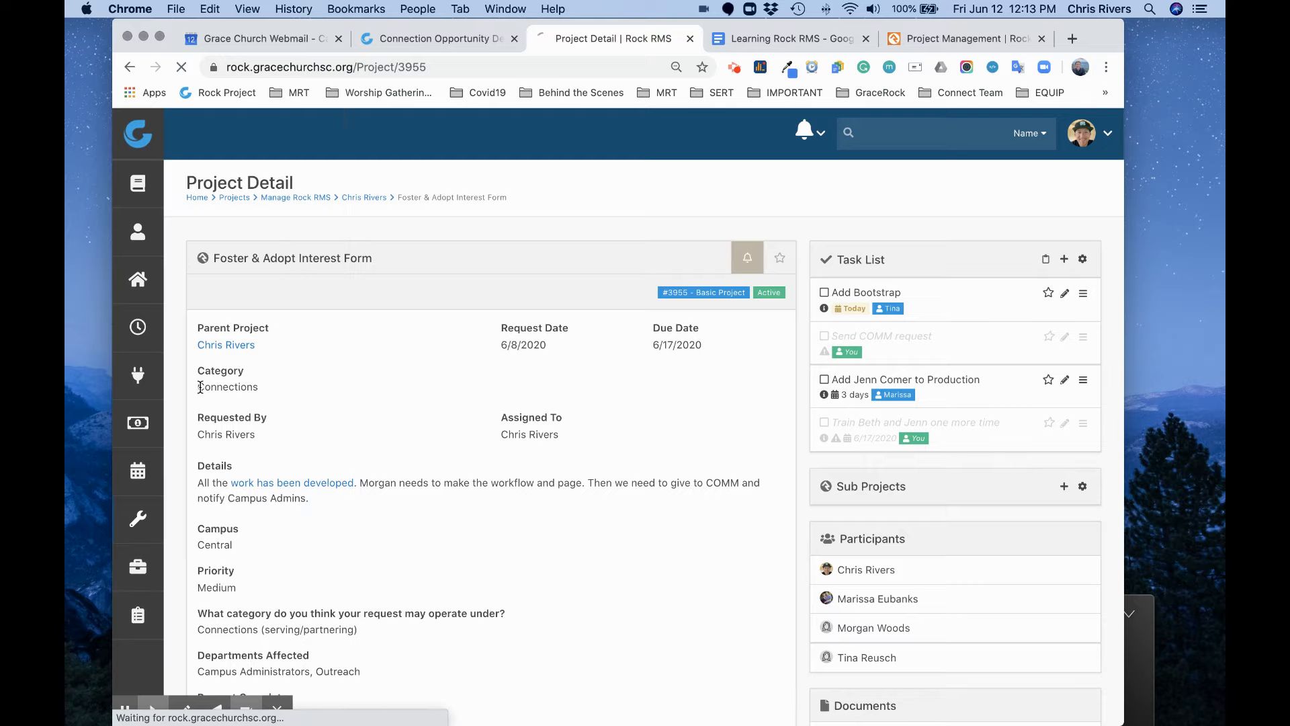
pyautogui.click(261, 297)
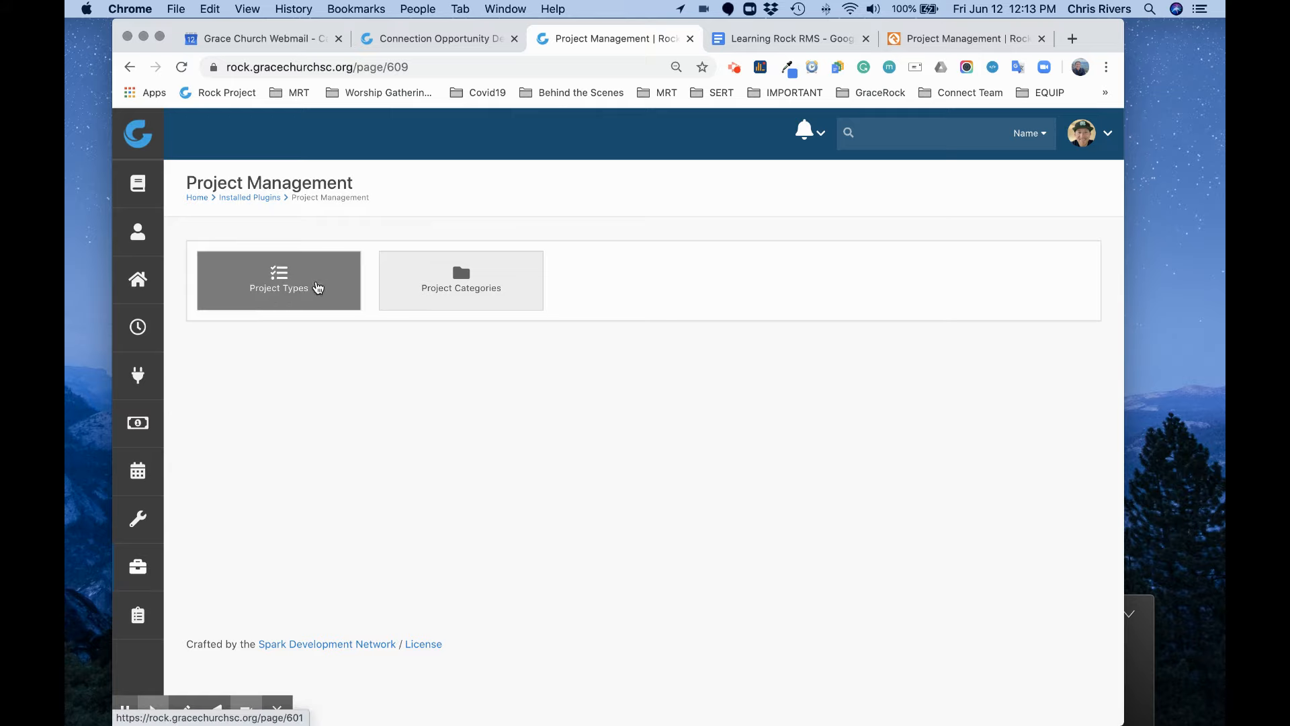
pyautogui.click(318, 288)
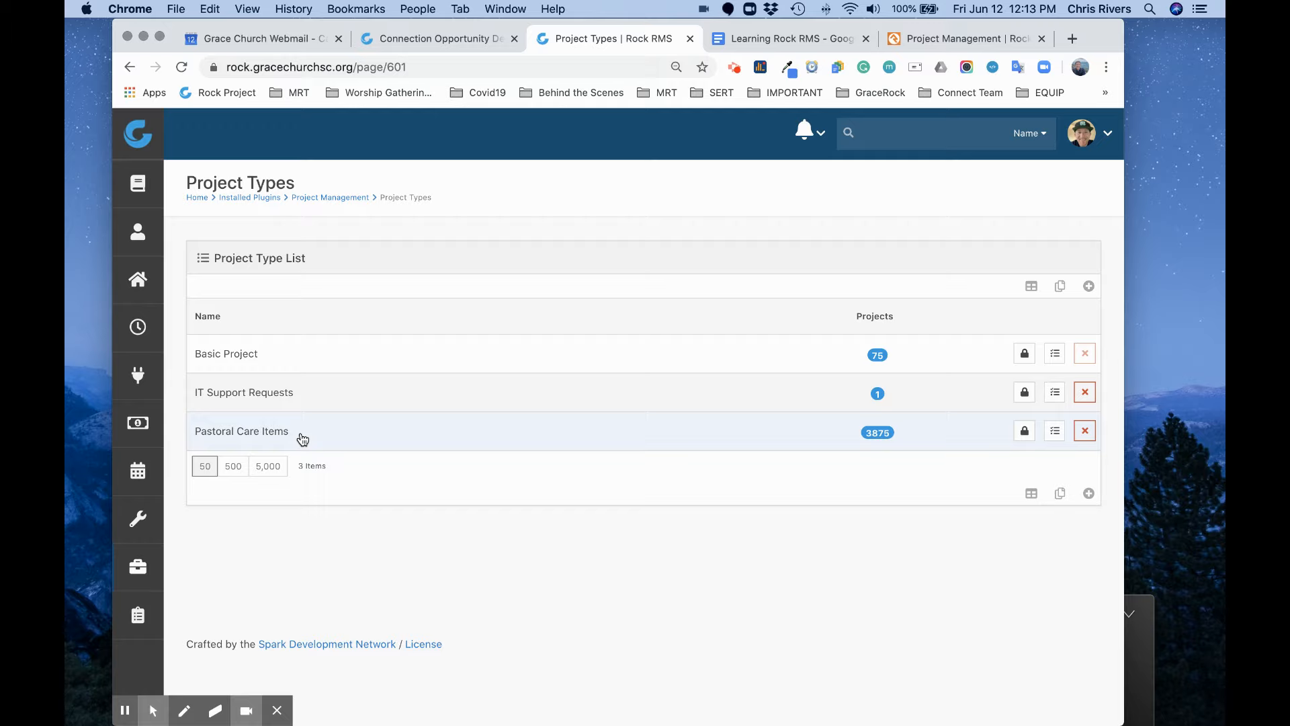
# Open the Pastoral Care Items page and show the projects of the Basic Project type
pyautogui.click(132, 231)
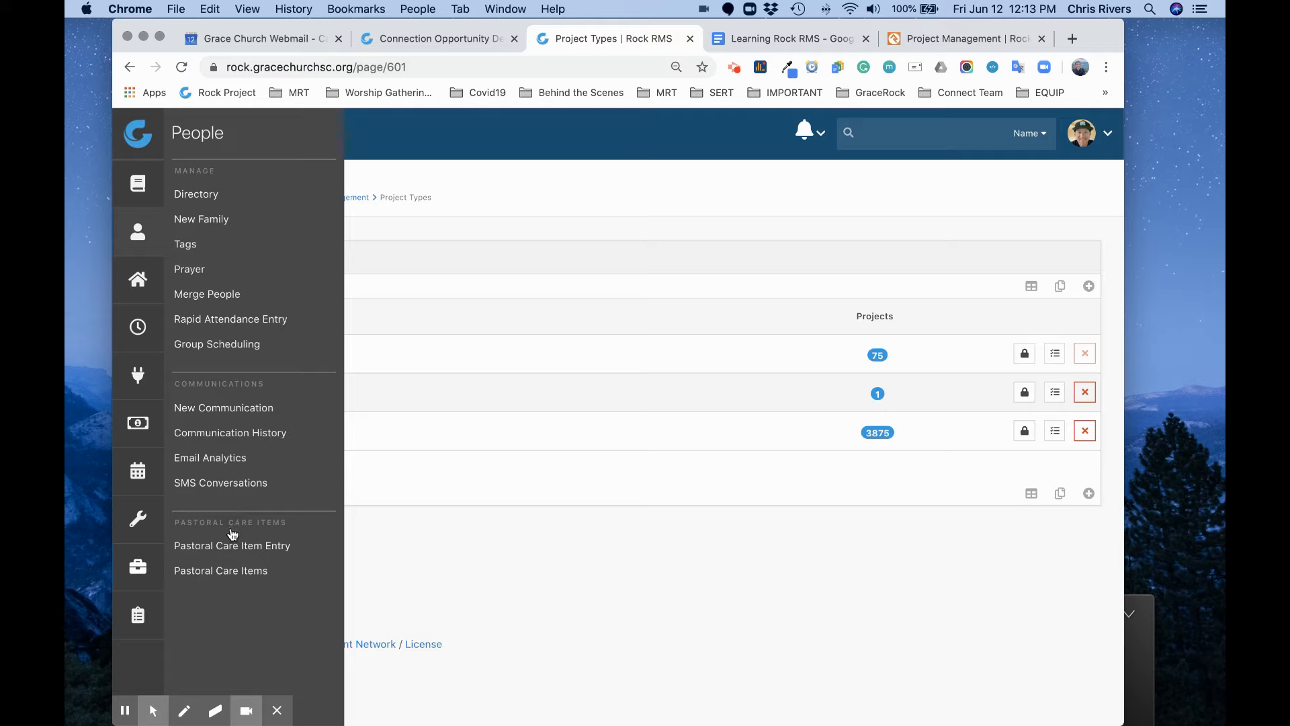
pyautogui.click(240, 575)
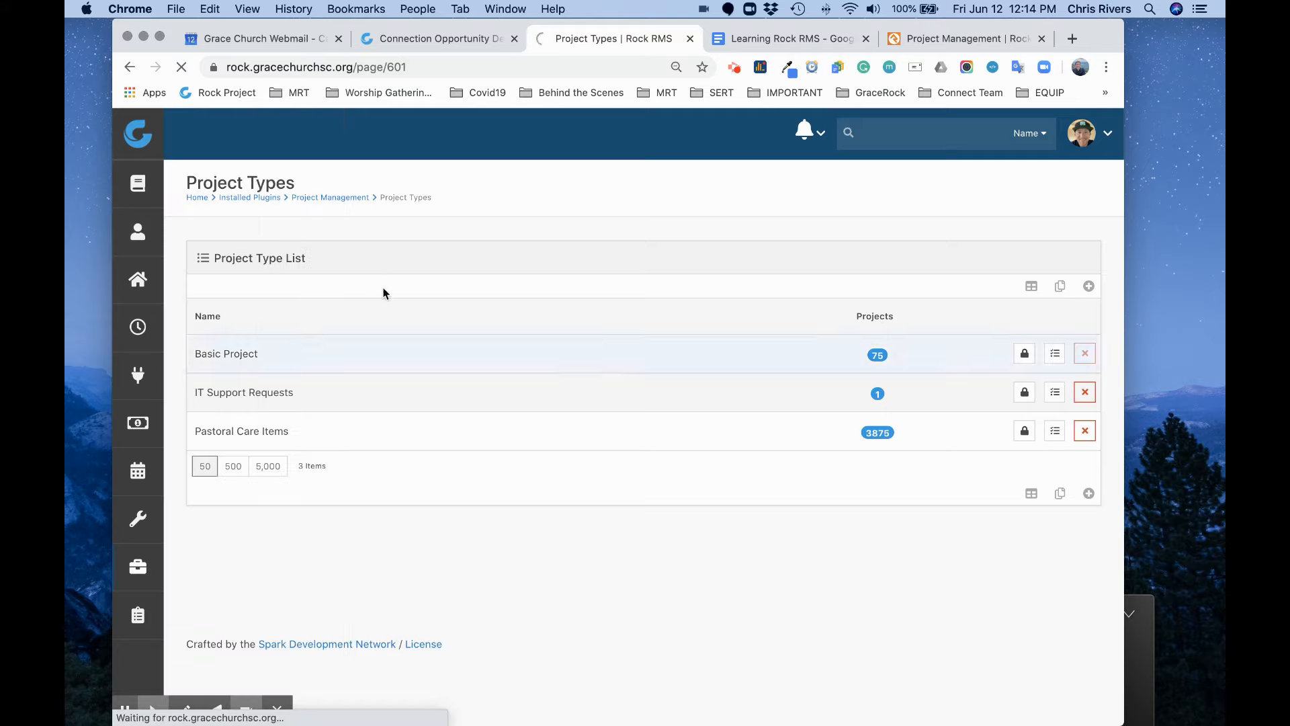
pyautogui.click(298, 326)
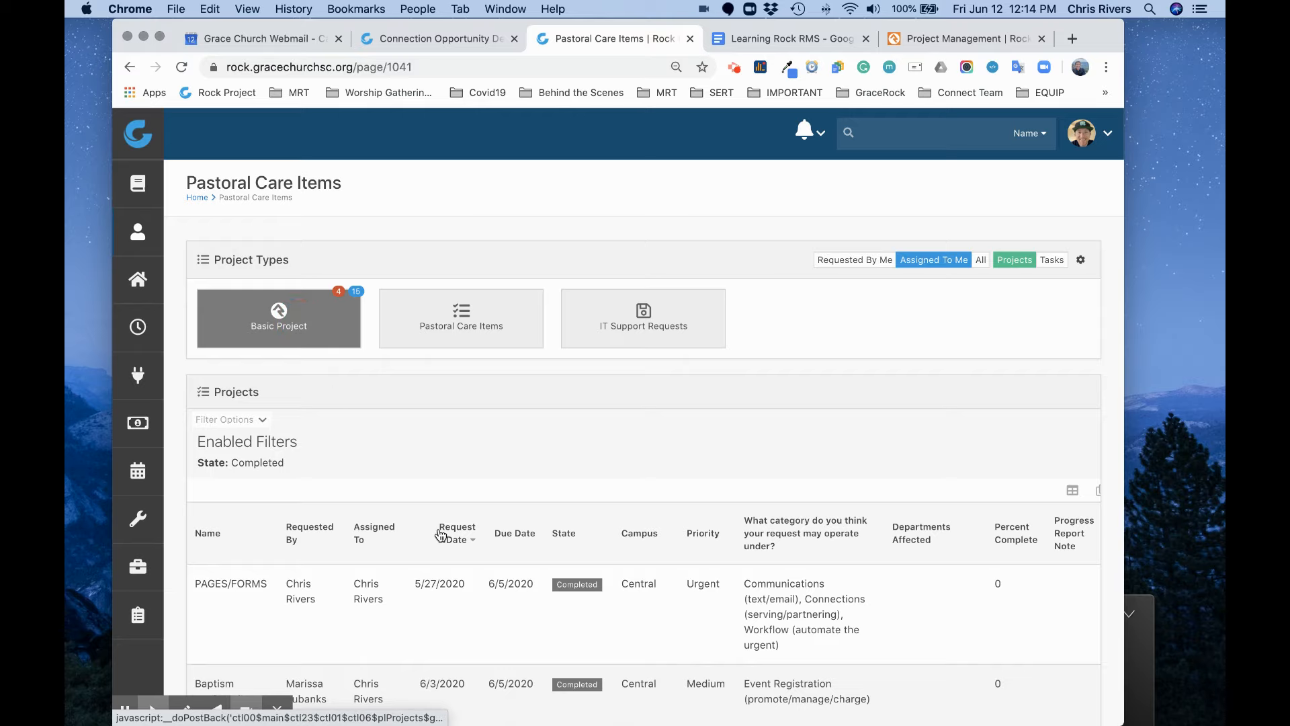
# Sort the completed projects by Percent Complete in ascending order and look through the list
pyautogui.hscroll(2, 441, 536)
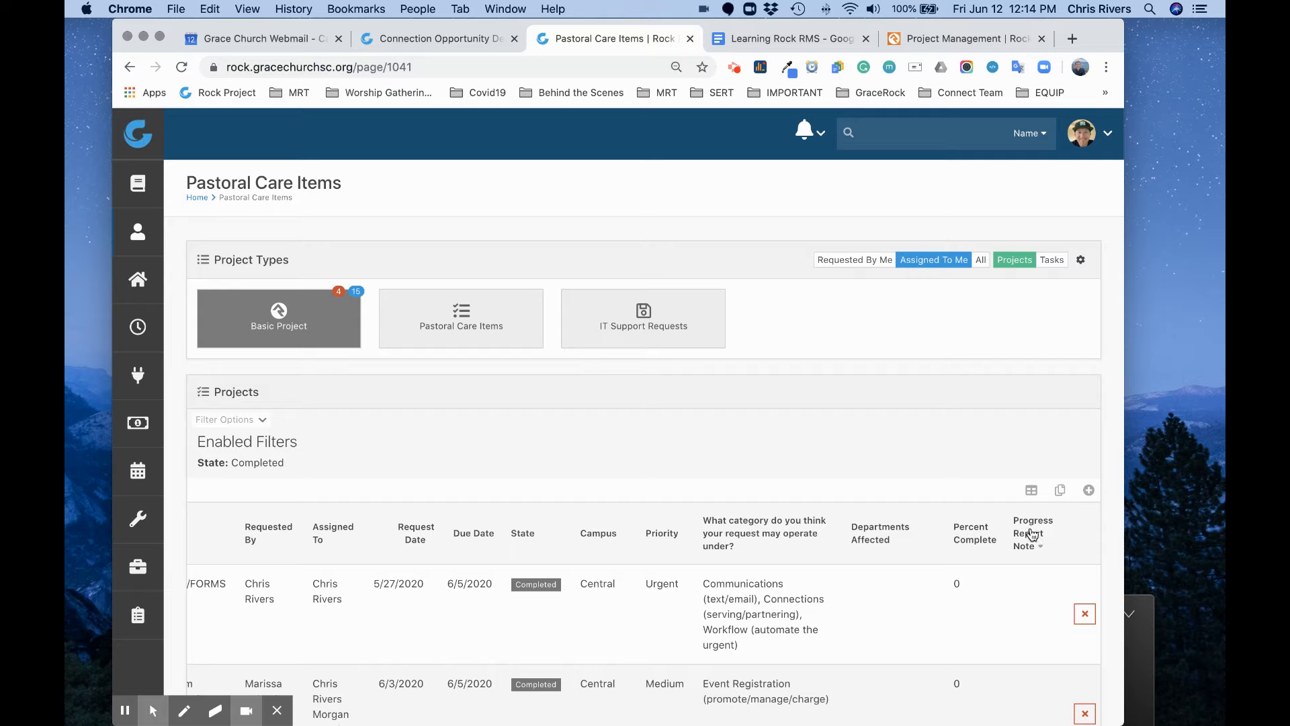
pyautogui.click(973, 536)
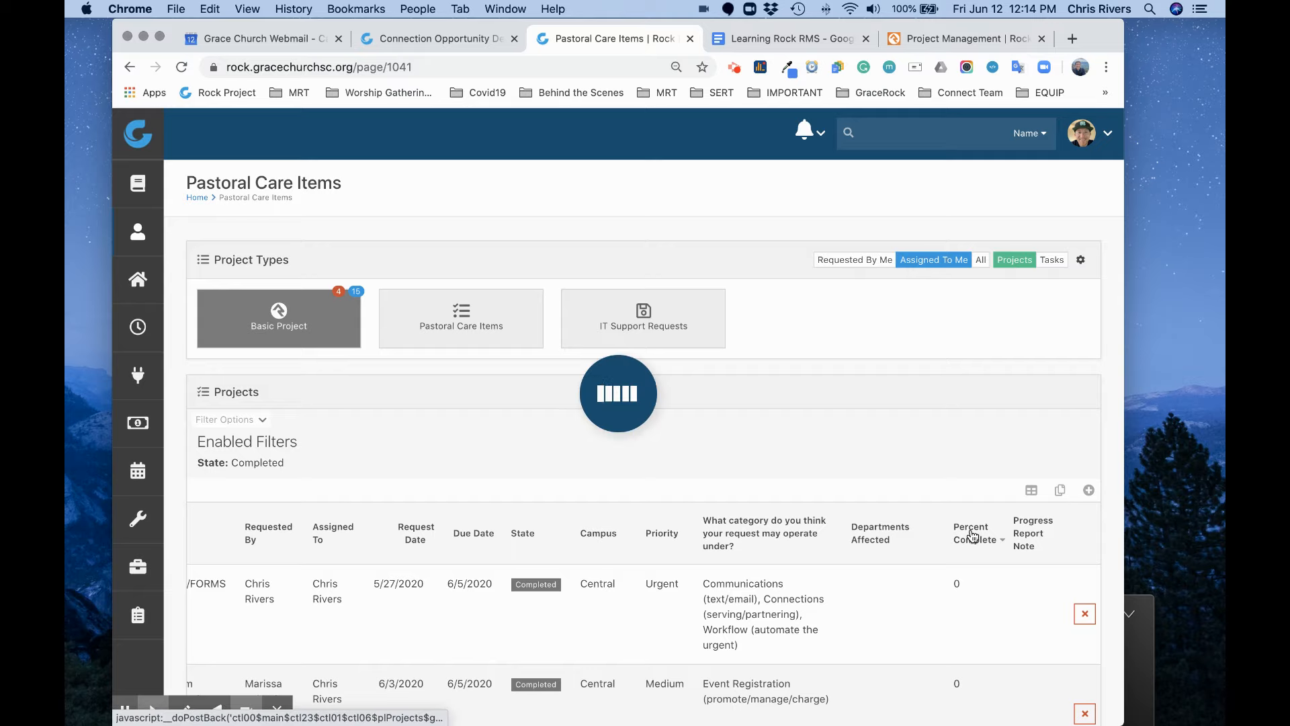
pyautogui.scroll(-10, 973, 536)
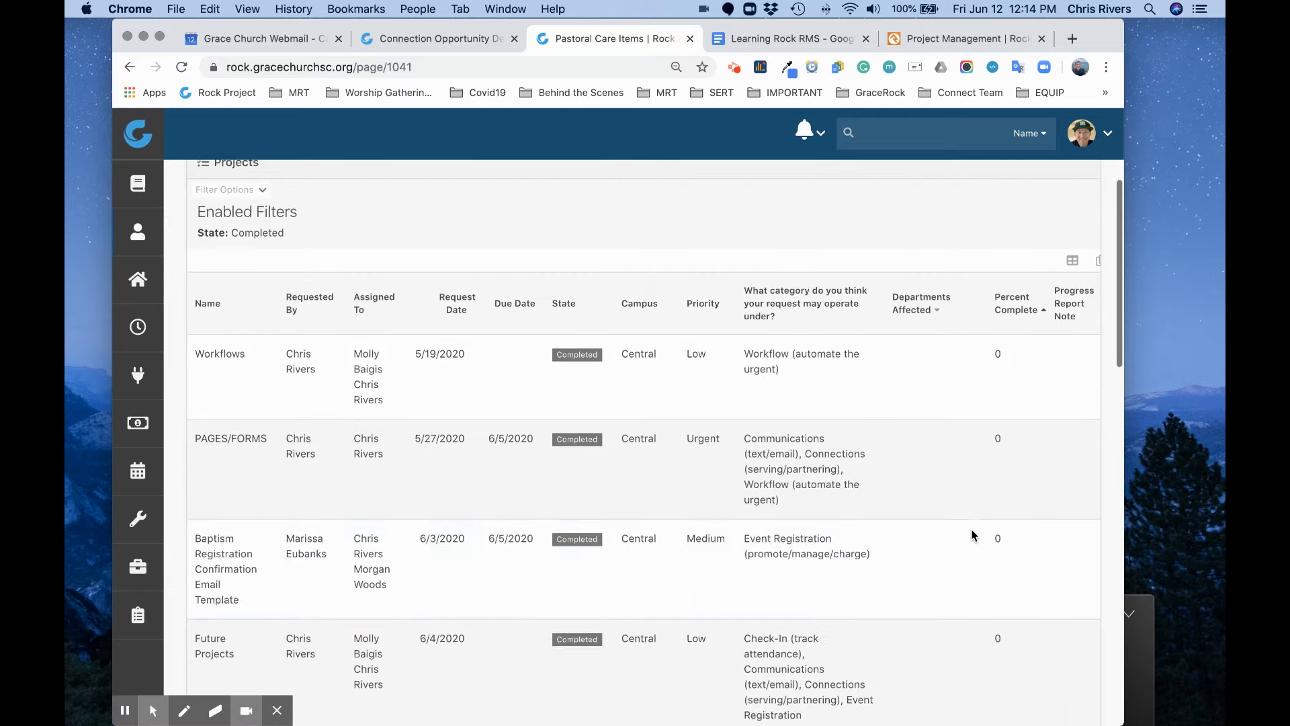
pyautogui.scroll(-15, 972, 536)
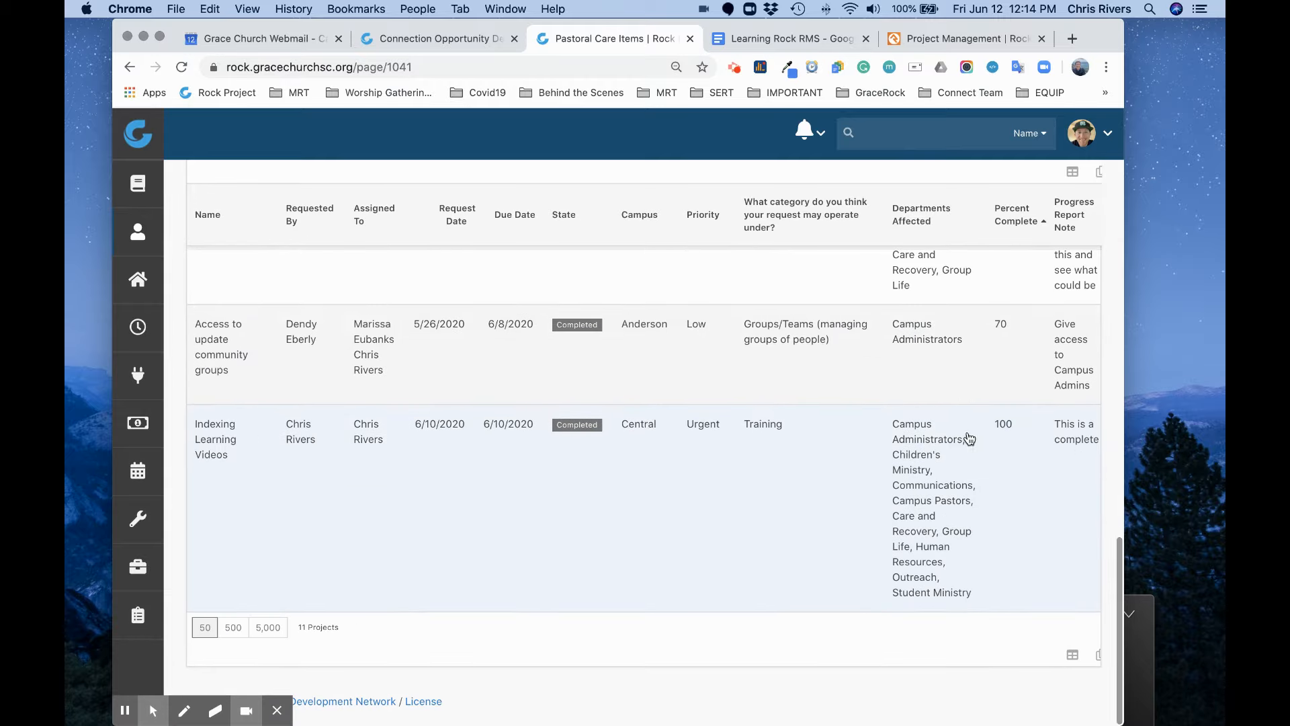
pyautogui.scroll(10, 898, 444)
pyautogui.scroll(15, 898, 444)
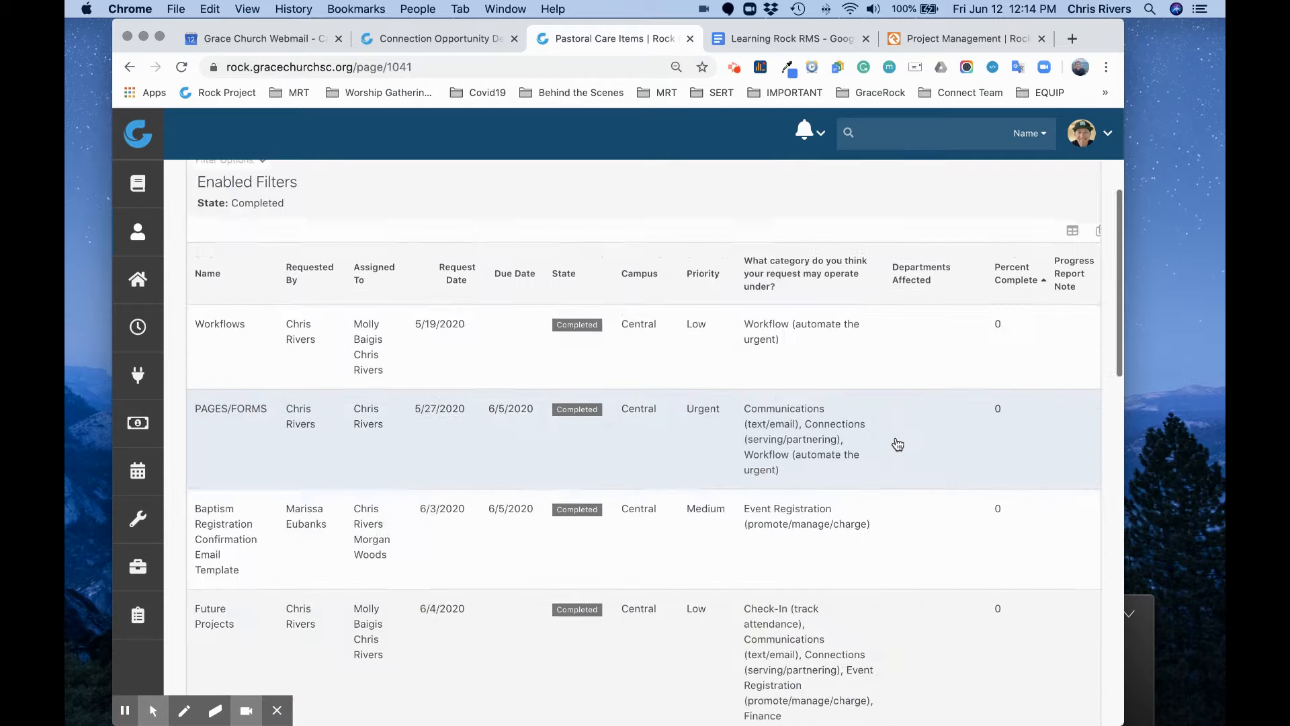
# Switch the project list to All and sort it by Percent Complete in descending order
pyautogui.click(967, 265)
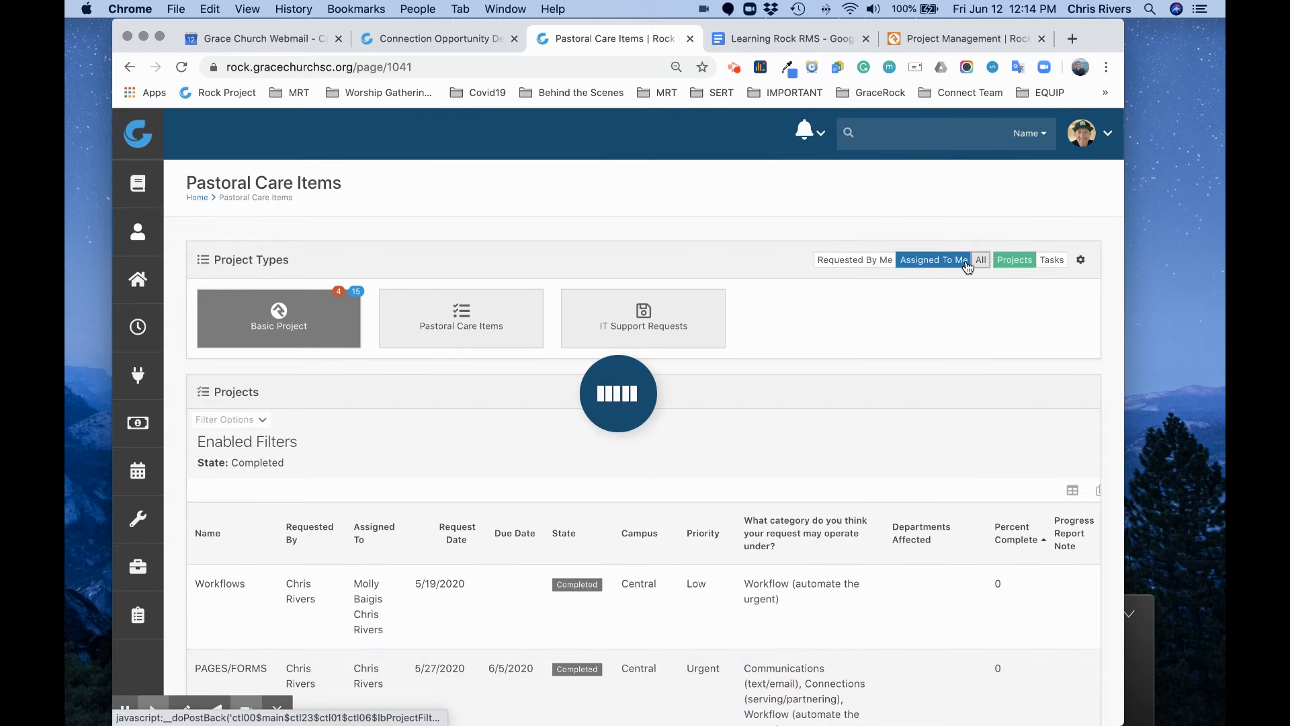
pyautogui.click(1006, 541)
pyautogui.scroll(-10, 1005, 539)
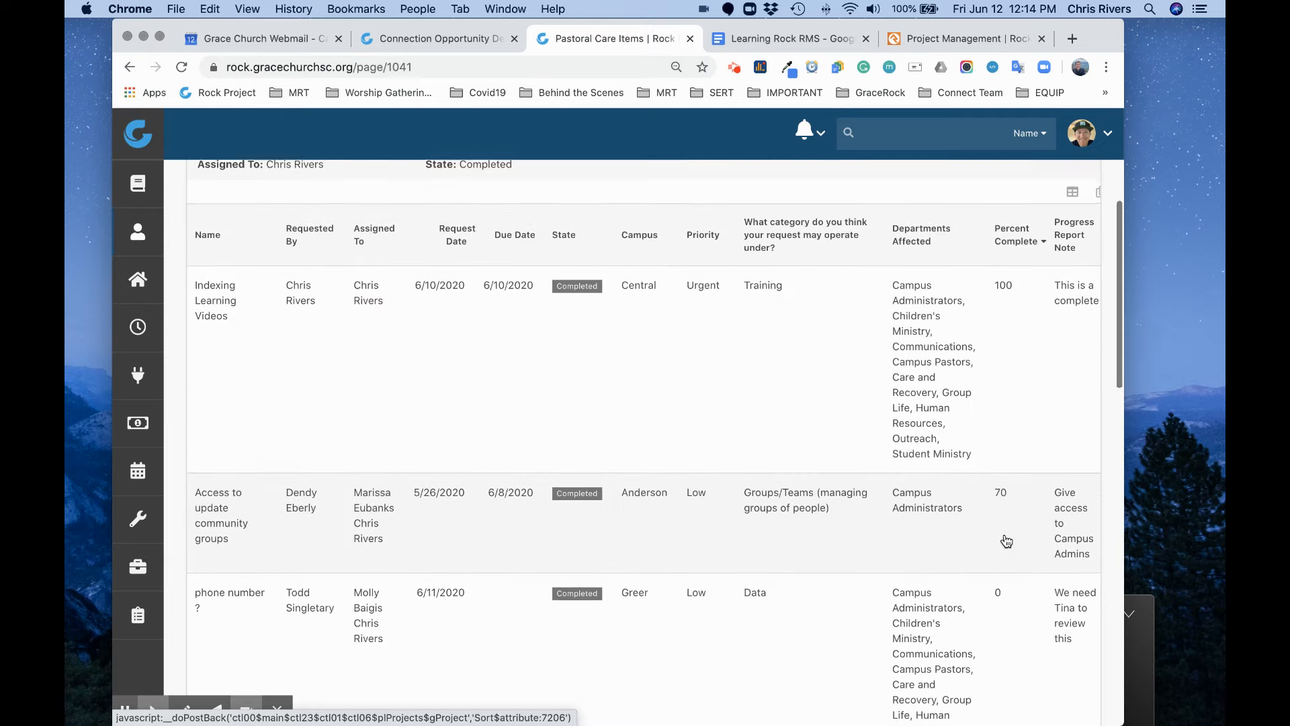
# Filter the project list to the Active state only, excluding Completed, clear the Assigned To person, and apply the filter
pyautogui.scroll(12, 1005, 539)
pyautogui.click(259, 420)
pyautogui.click(227, 574)
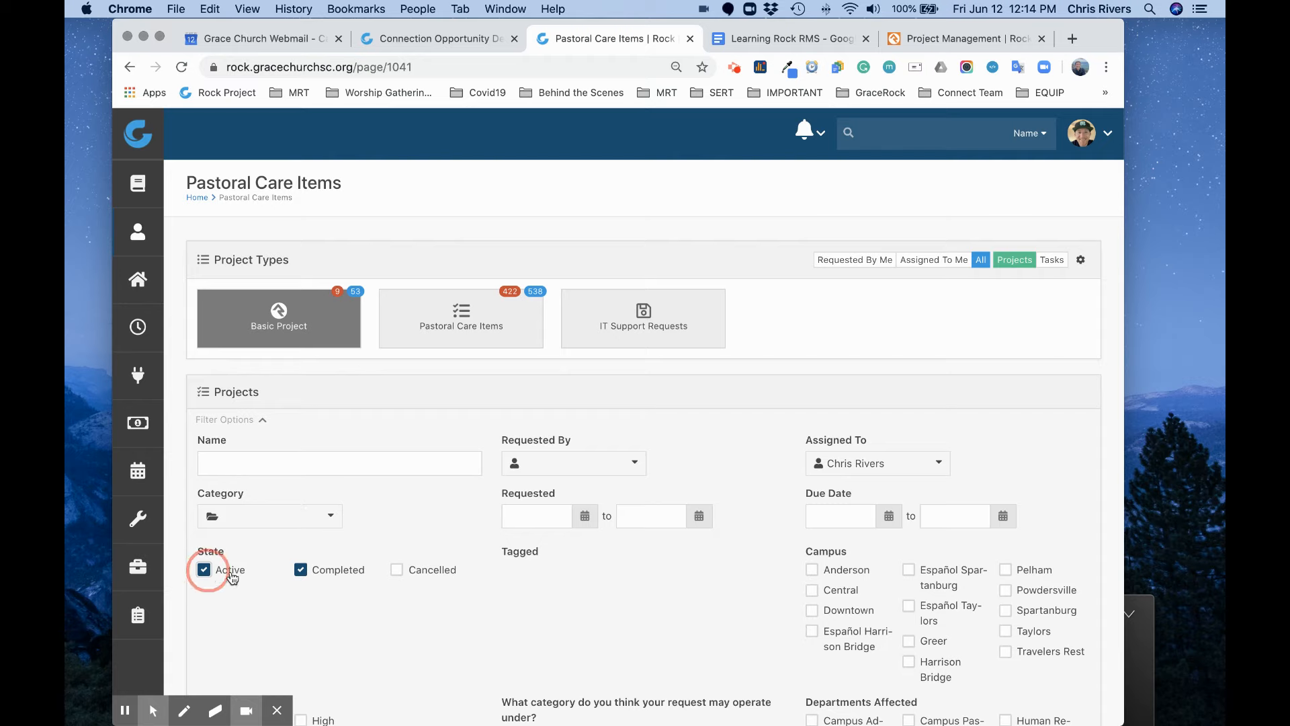
pyautogui.click(302, 570)
pyautogui.scroll(-5, 433, 489)
pyautogui.scroll(6, 434, 483)
pyautogui.click(959, 293)
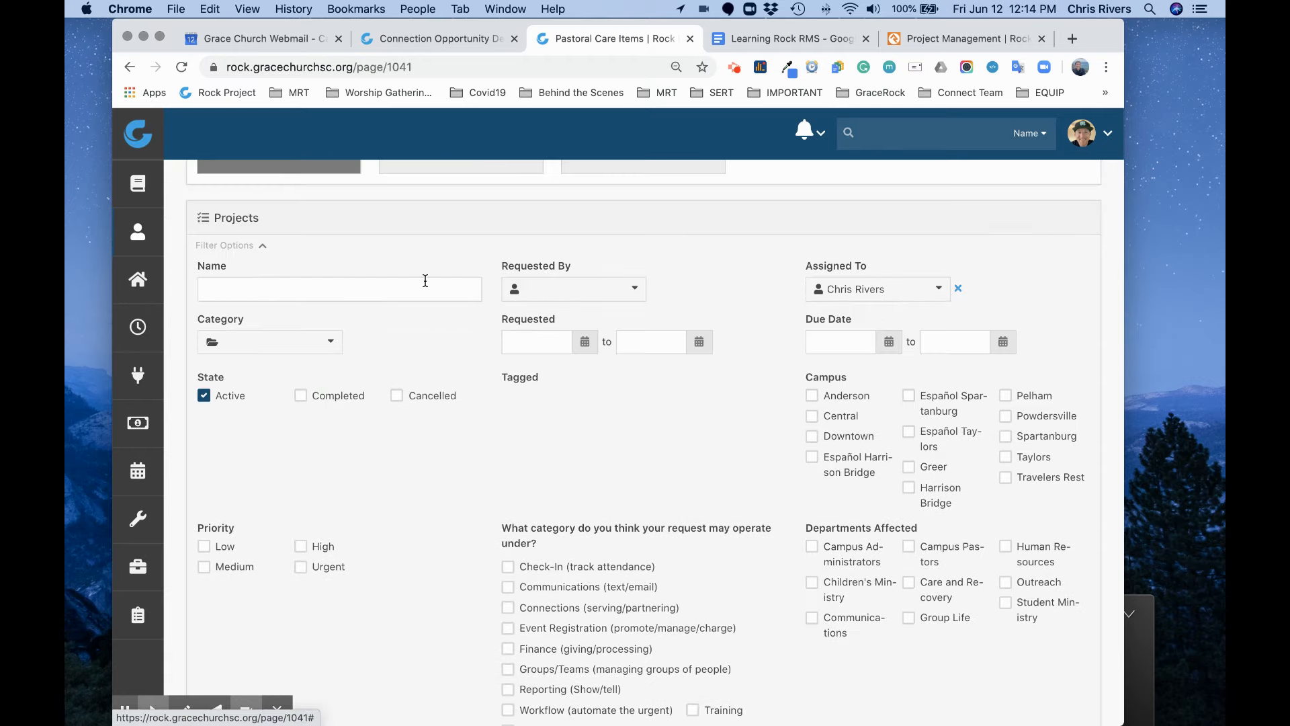
pyautogui.scroll(-5, 424, 283)
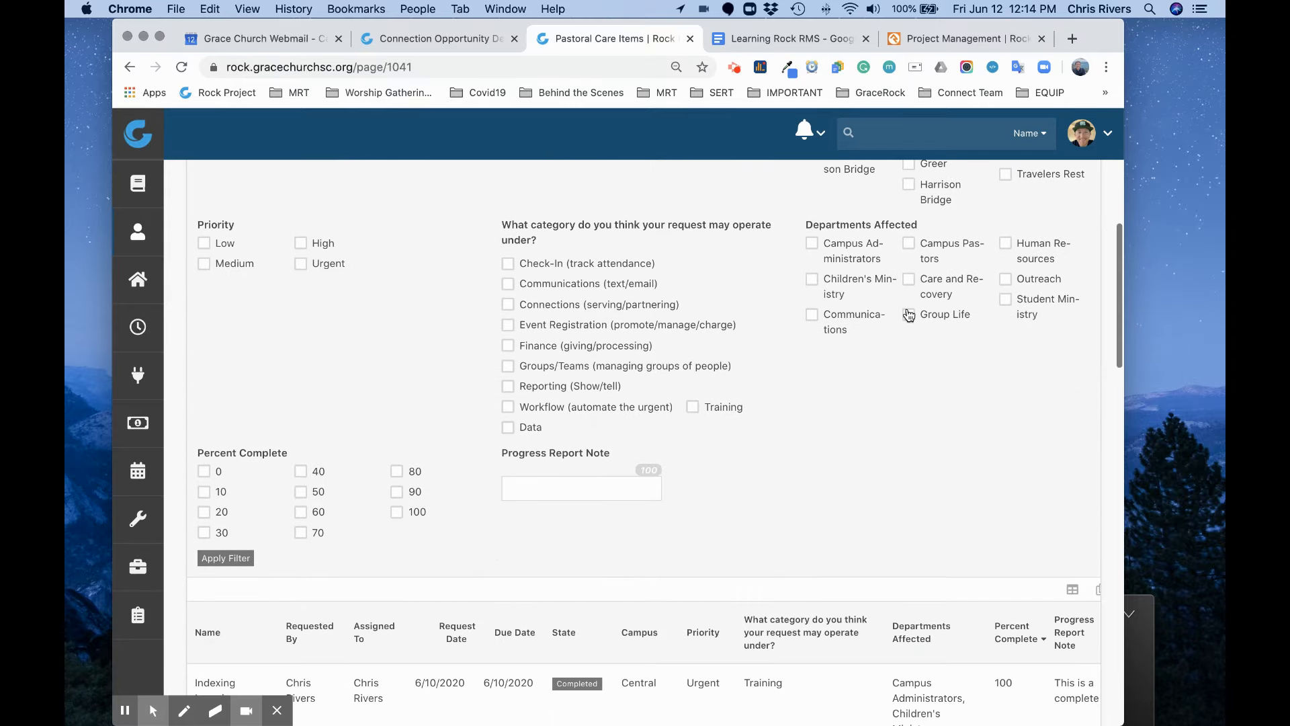
pyautogui.click(217, 564)
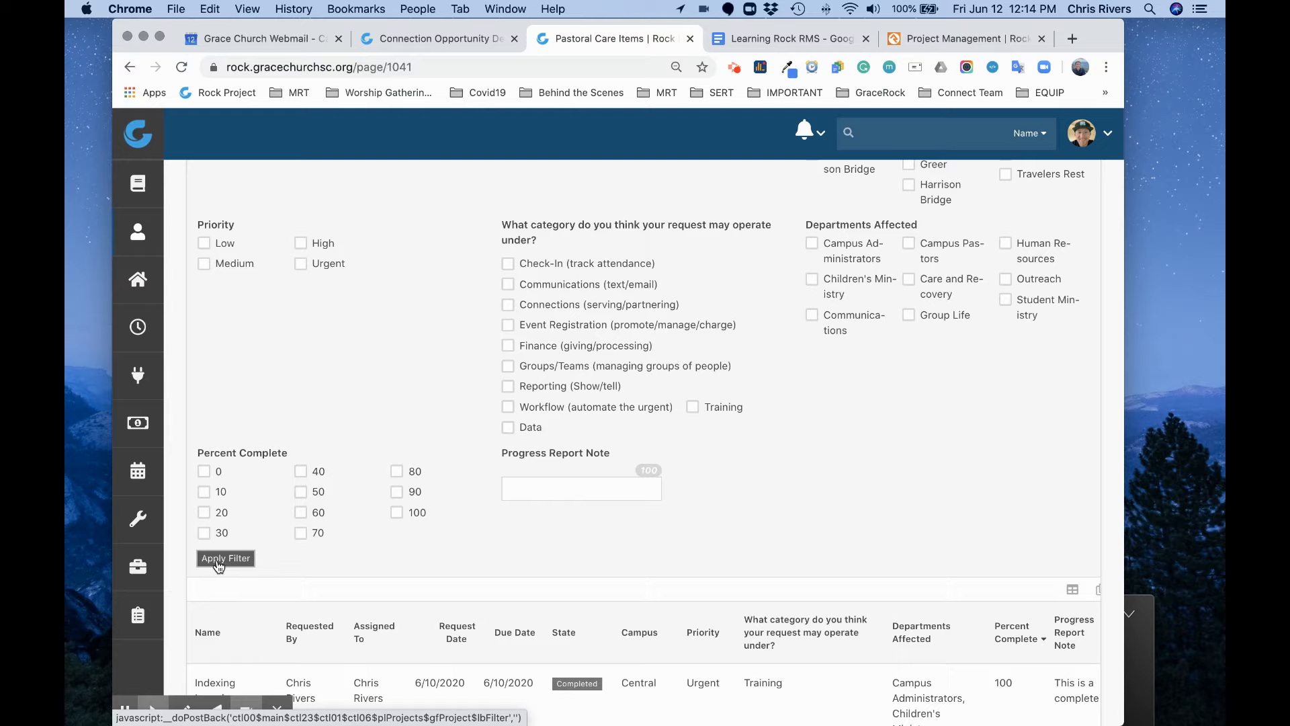
pyautogui.click(217, 563)
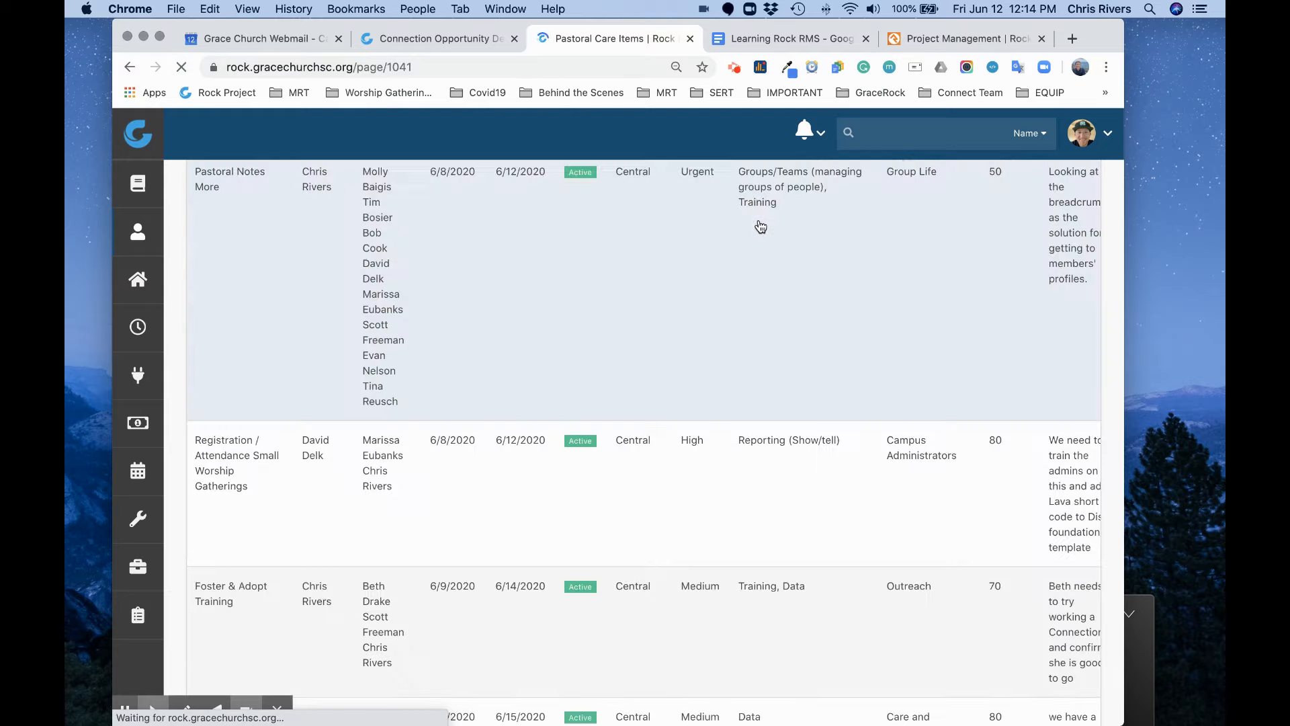
# Sort the active projects by Percent Complete in ascending order and review their categories, departments affected and progress notes
pyautogui.scroll(15, 788, 323)
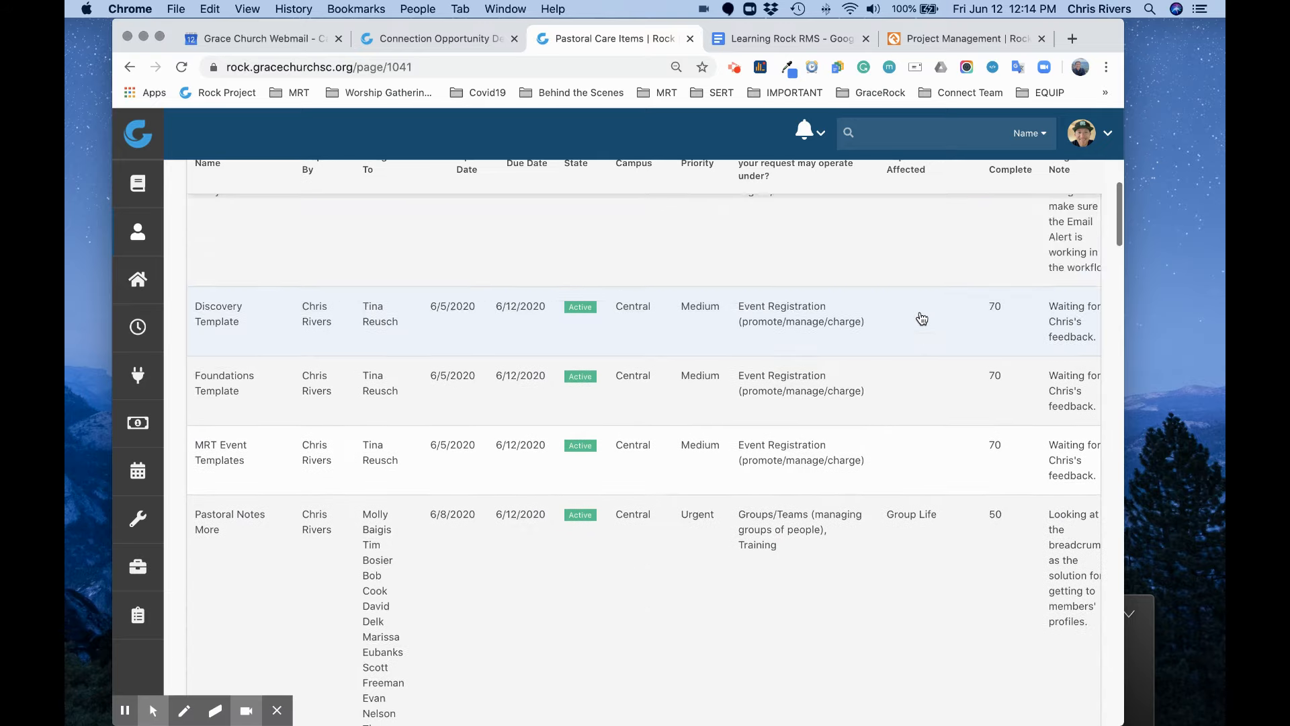
pyautogui.scroll(10, 922, 318)
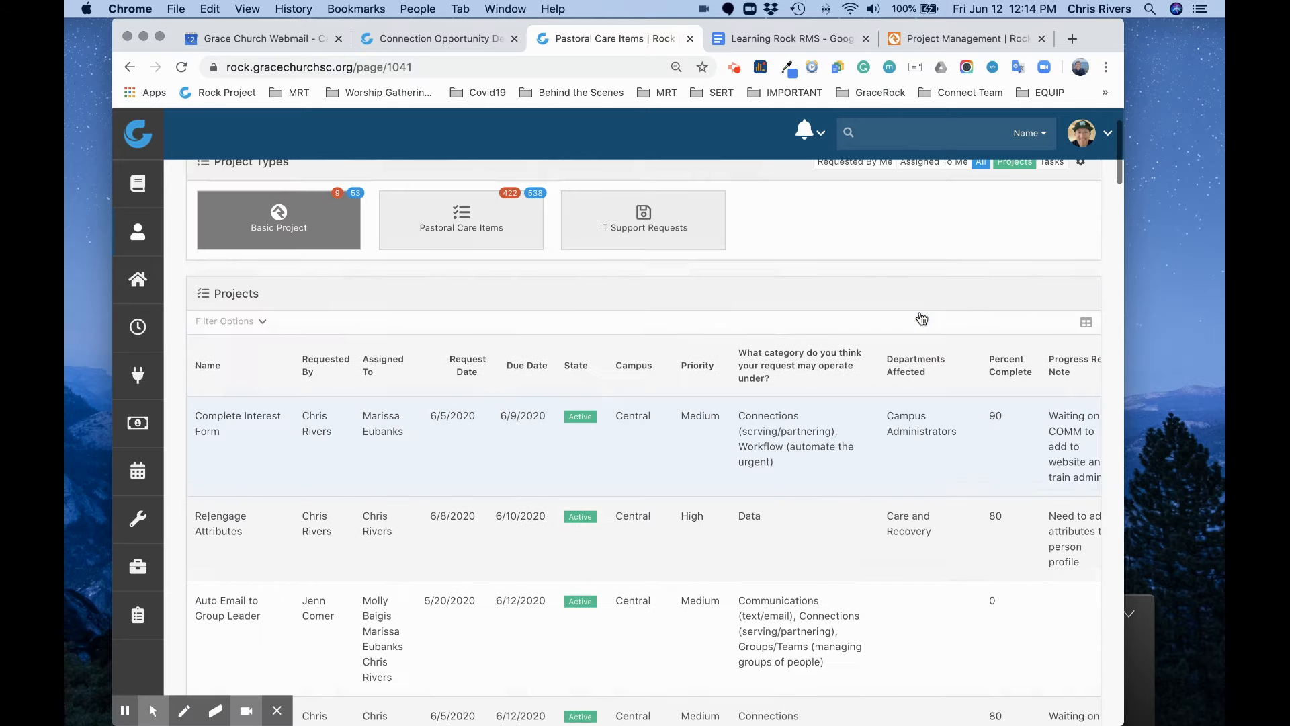
pyautogui.click(1002, 471)
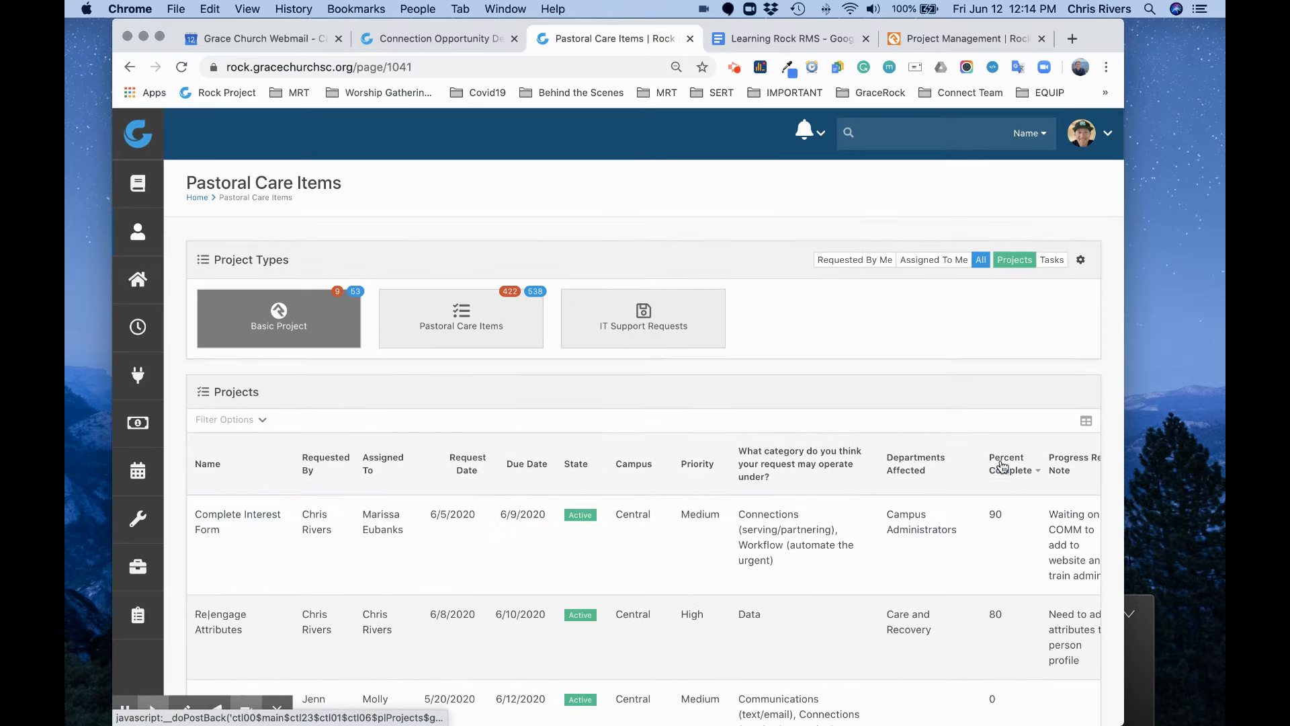
pyautogui.scroll(-8, 961, 468)
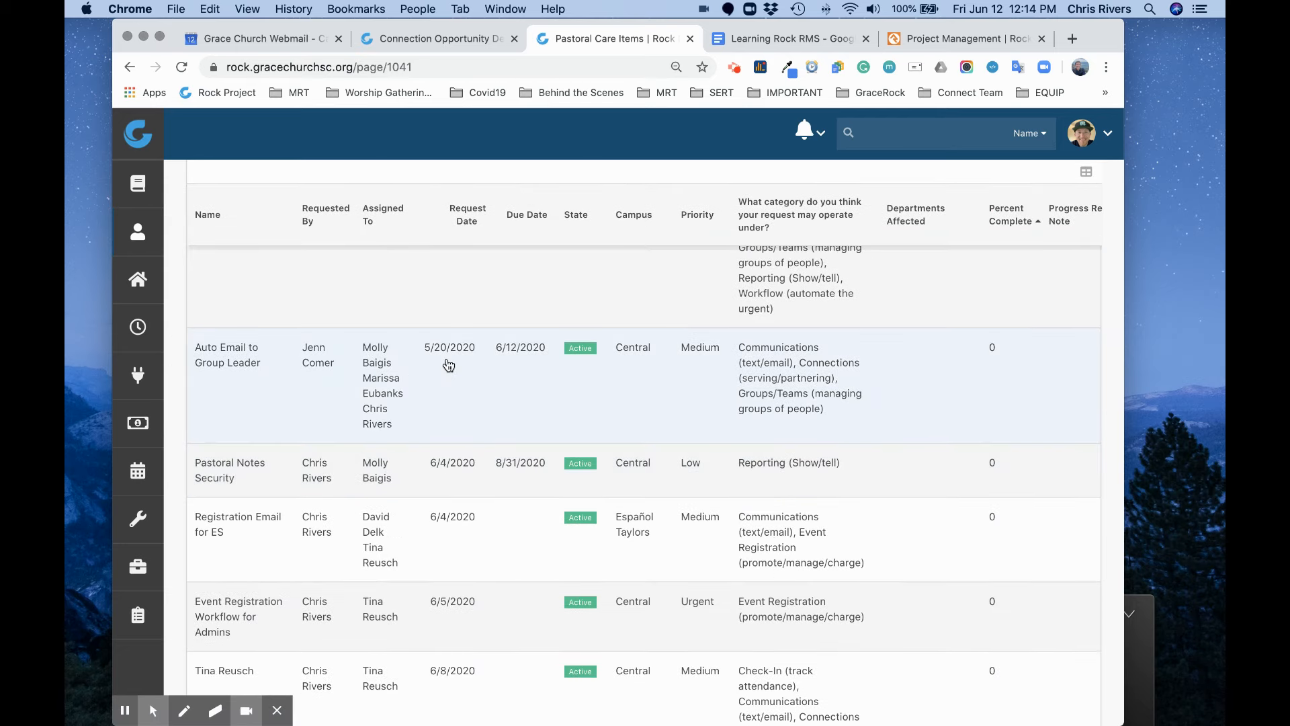
pyautogui.scroll(-6, 449, 365)
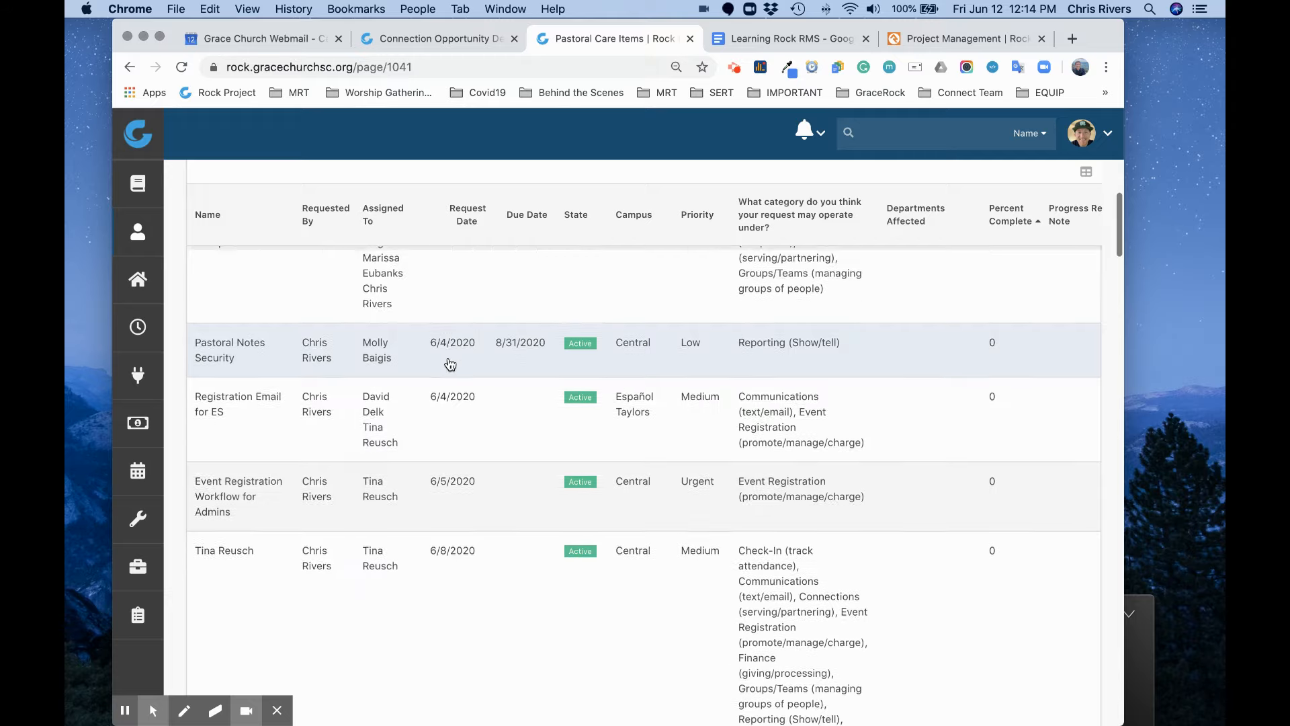
pyautogui.scroll(-15, 449, 365)
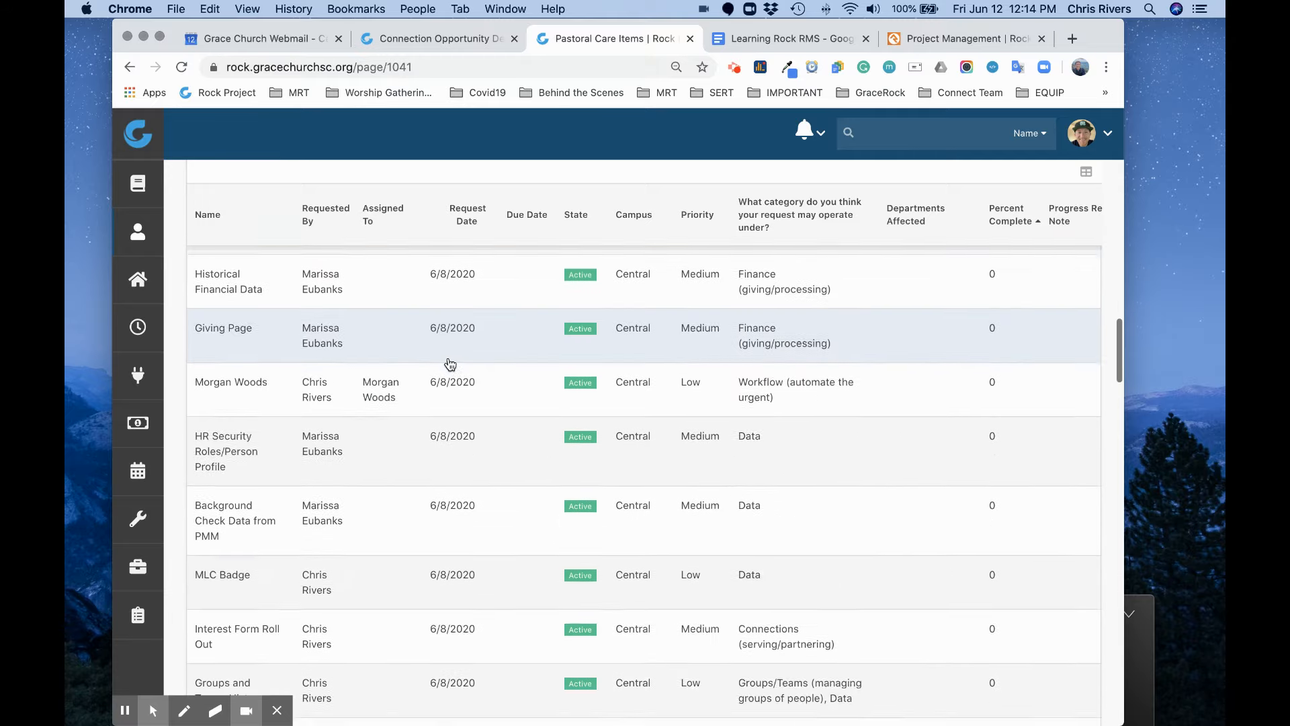
pyautogui.scroll(-15, 451, 365)
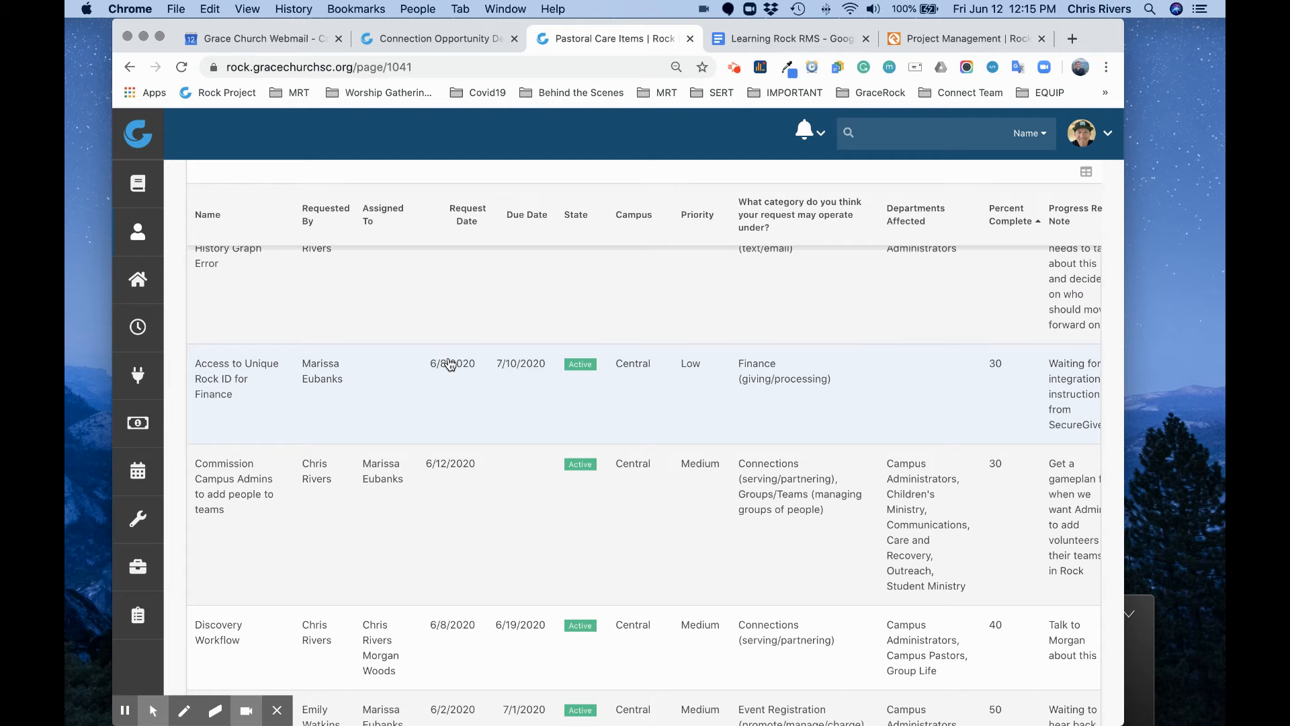
pyautogui.scroll(-2, 550, 363)
pyautogui.scroll(-5, 550, 362)
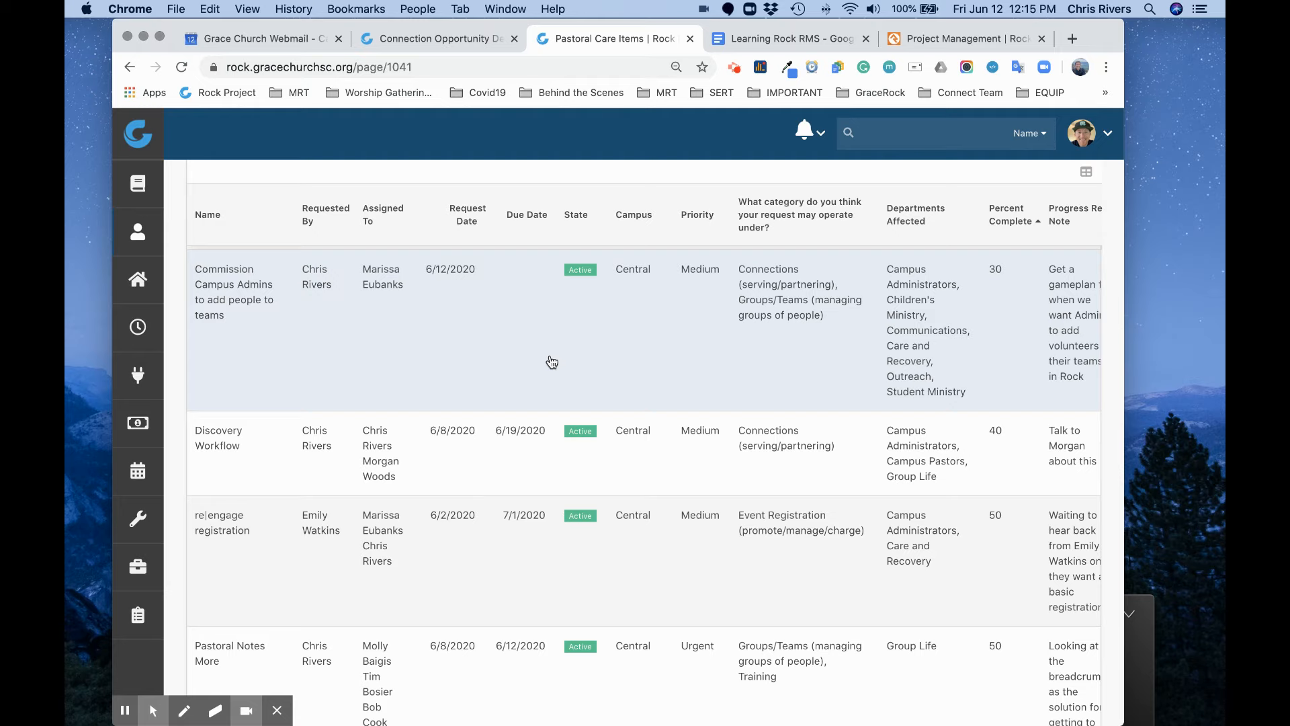
pyautogui.scroll(-5, 551, 362)
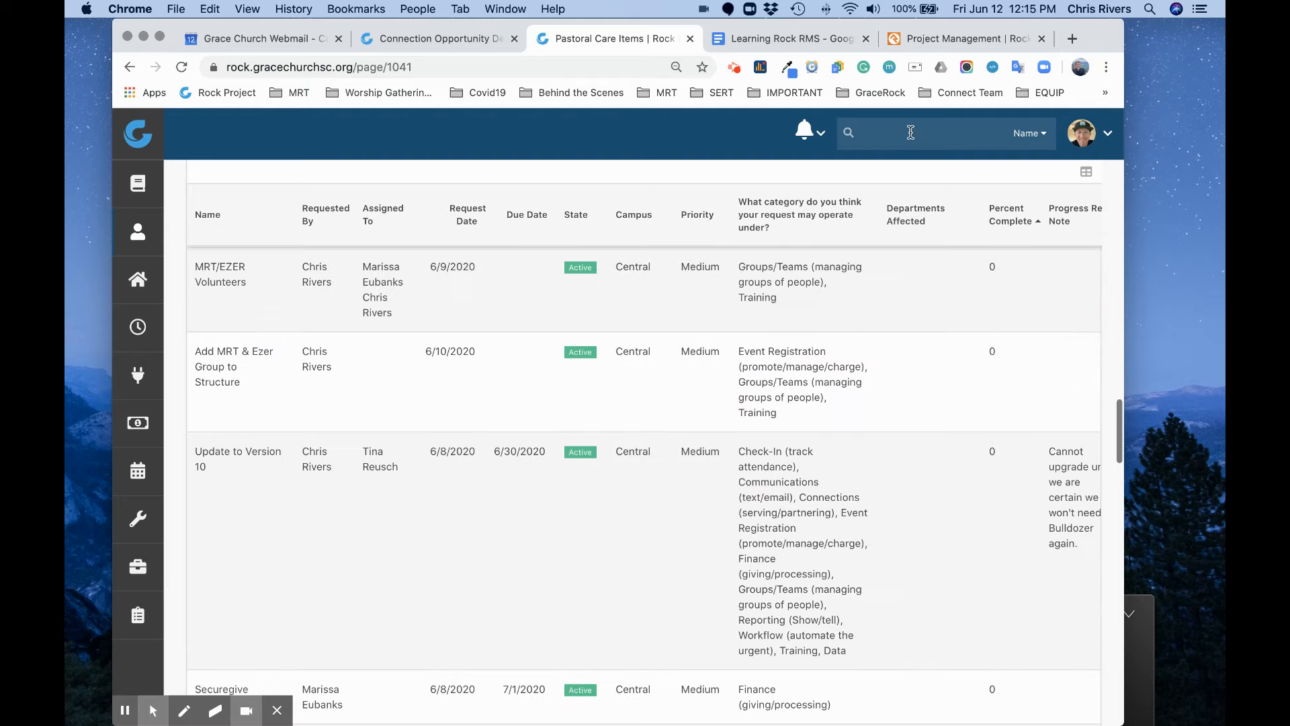
# Switch to the Rock Shop preview of the Project Management plugin by Blue Box Moon and read its package description
pyautogui.click(927, 39)
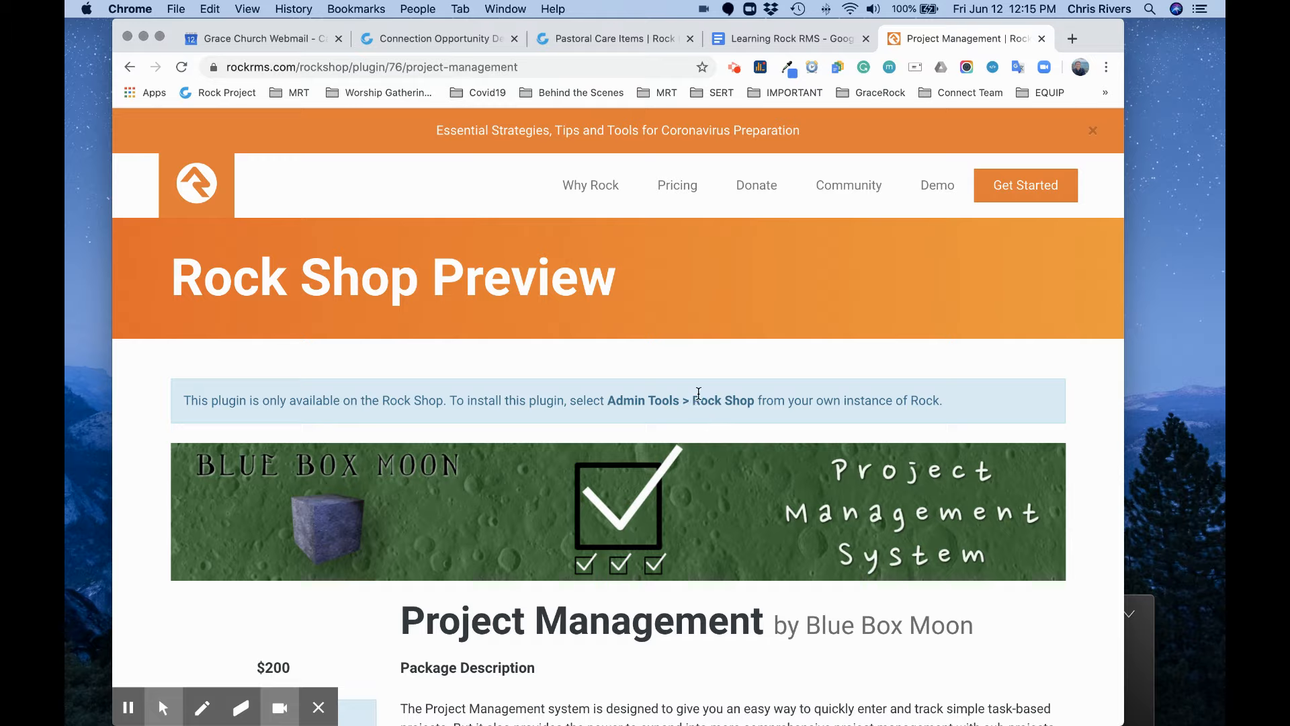
pyautogui.scroll(-8, 699, 394)
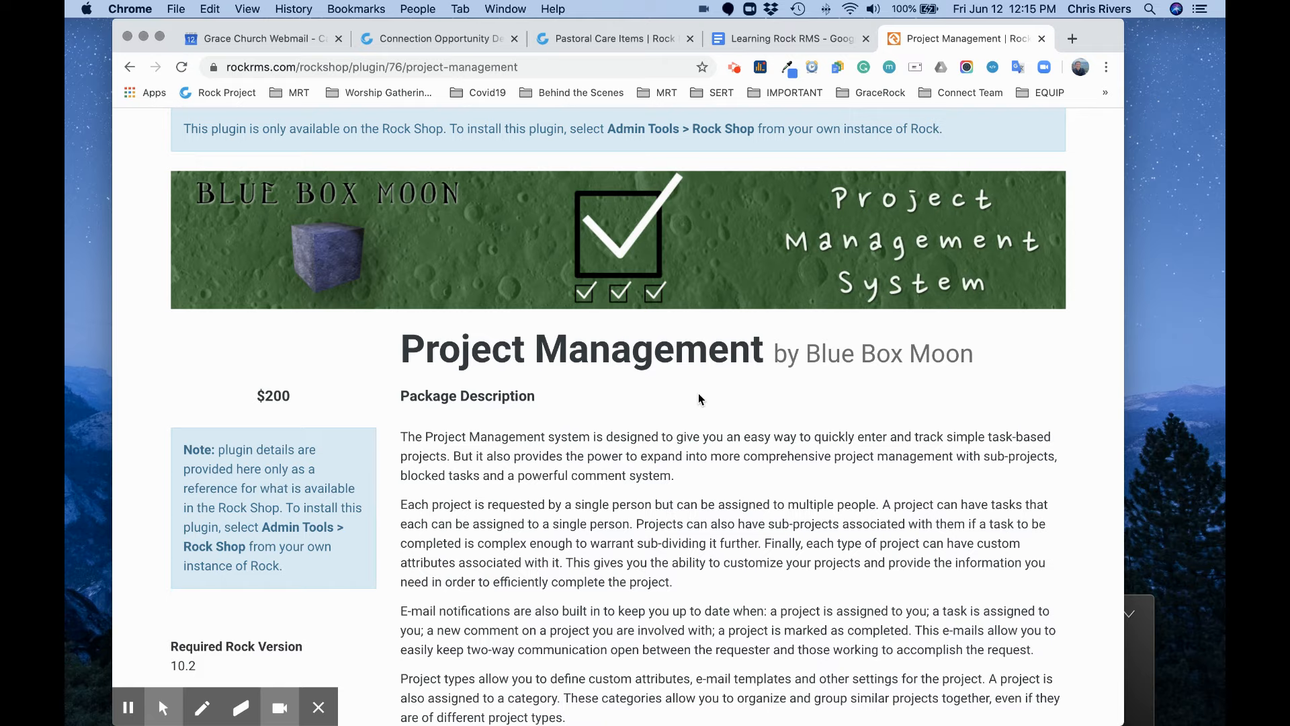
pyautogui.click(738, 69)
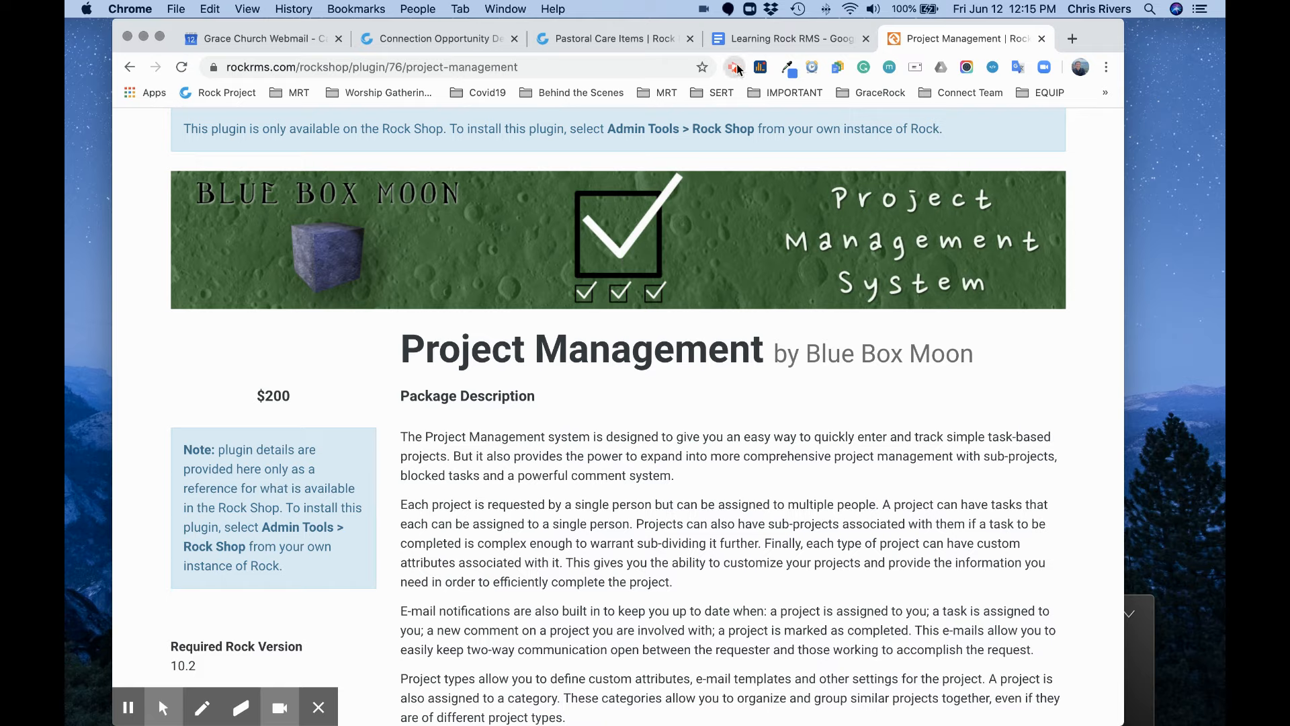